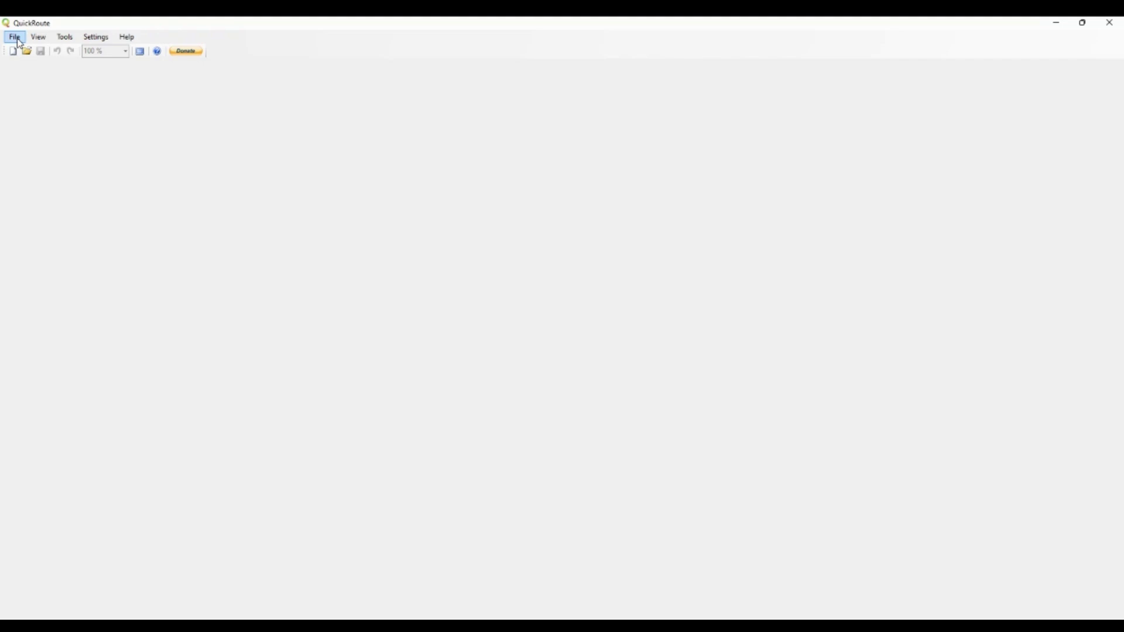
Start a new route document
click(18, 41)
click(35, 49)
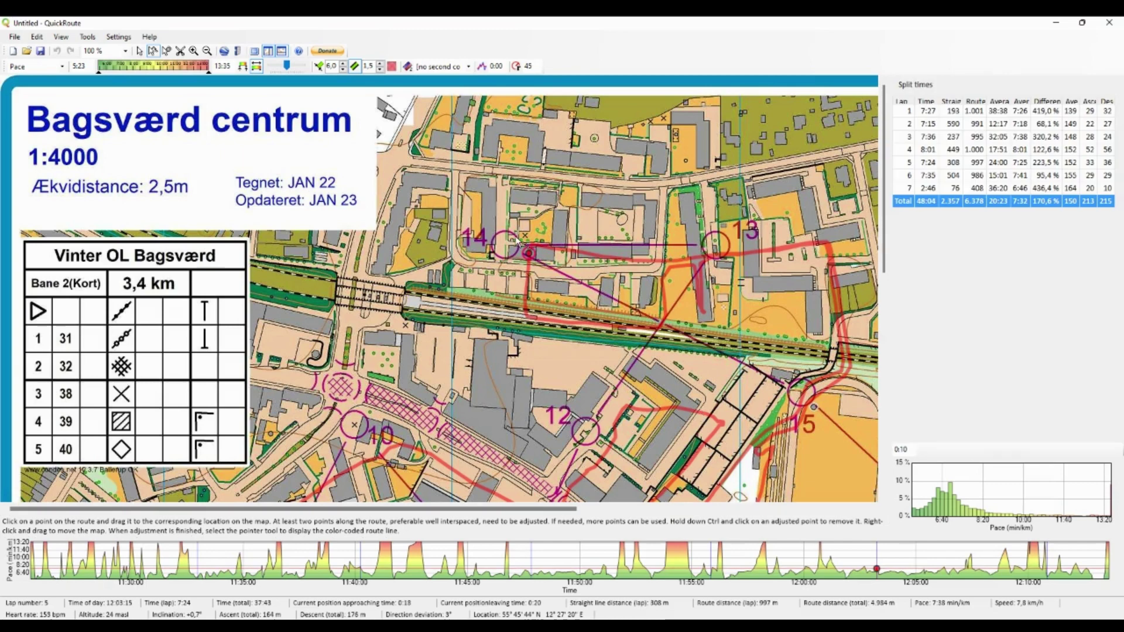
Fit the GPS route to the map by moving route points onto their matching locations, including the finish, control 9 and control 14
scroll(517, 239, down, 1)
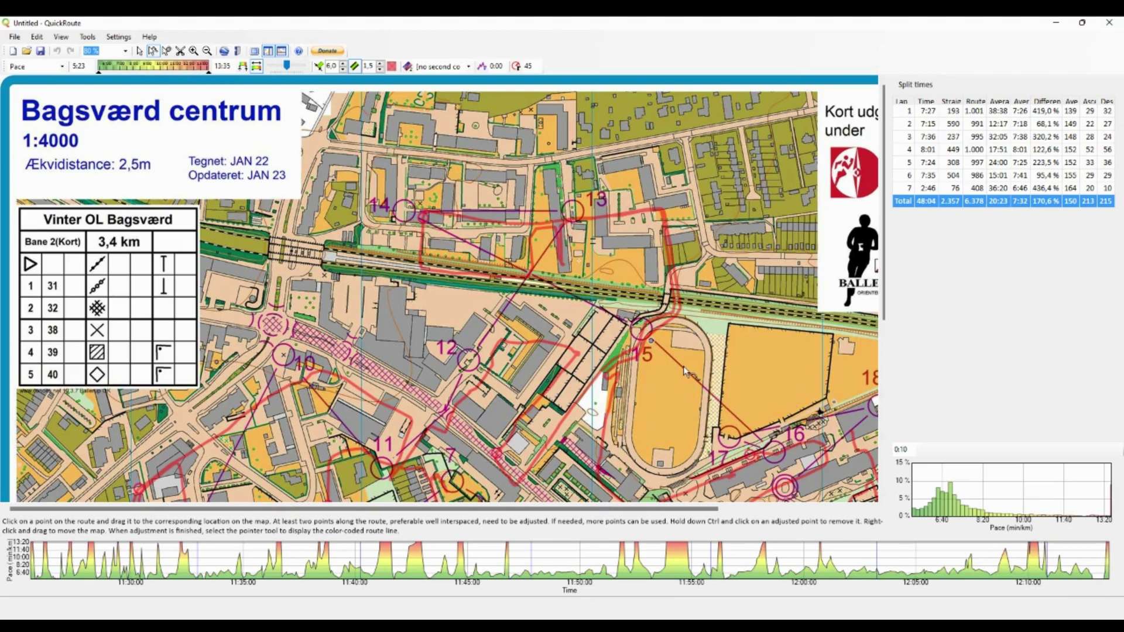
scroll(683, 366, down, 1)
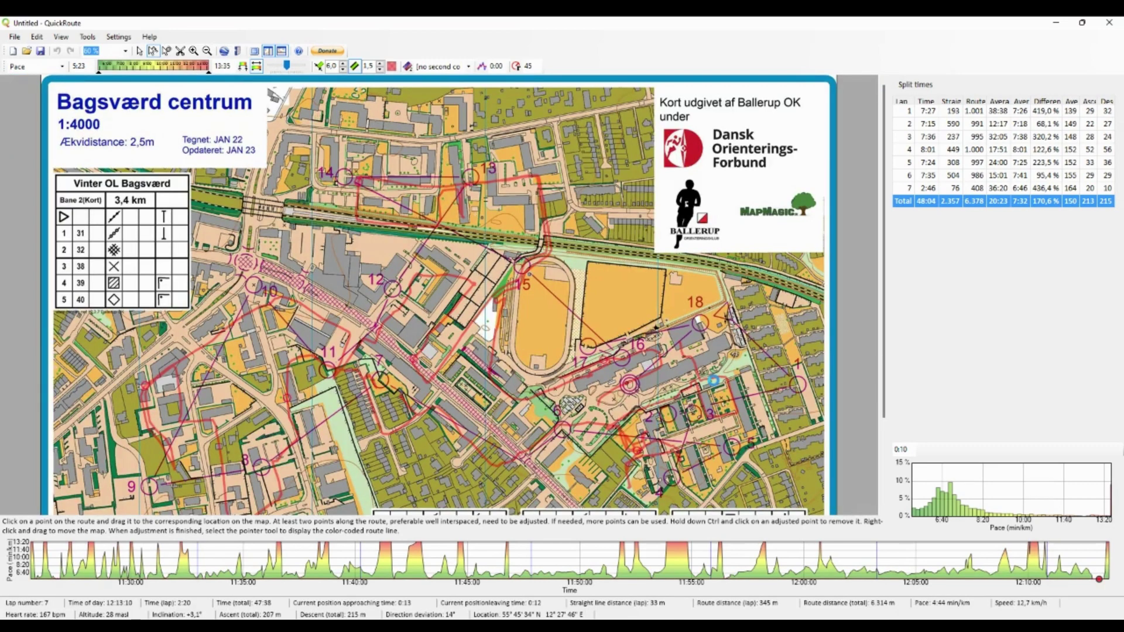
drag(678, 338, 697, 340)
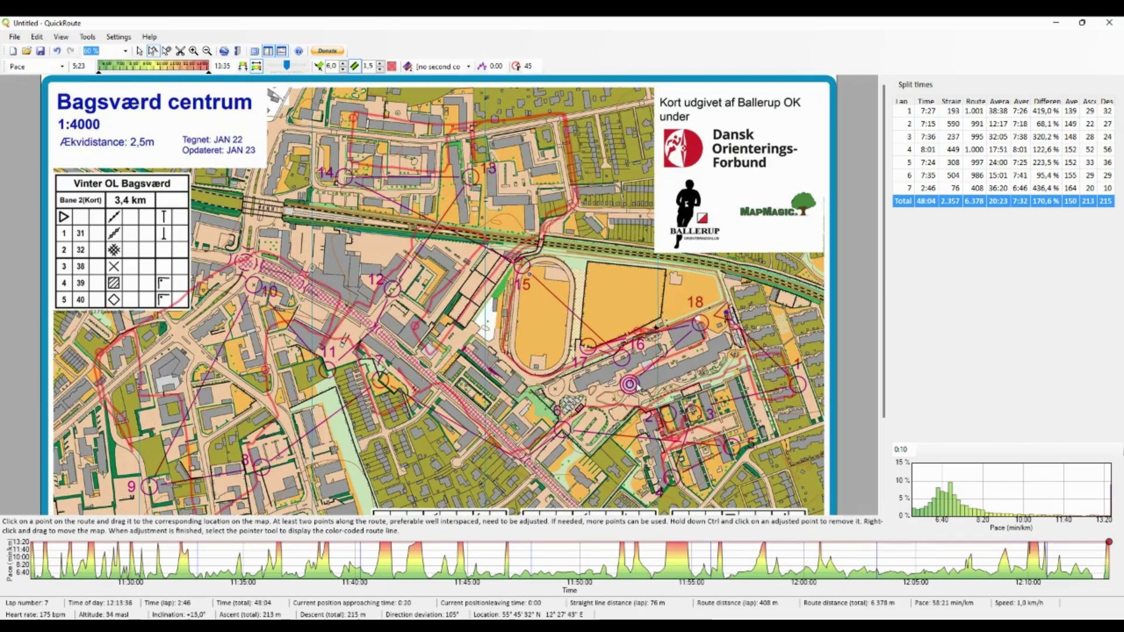
drag(626, 379, 630, 386)
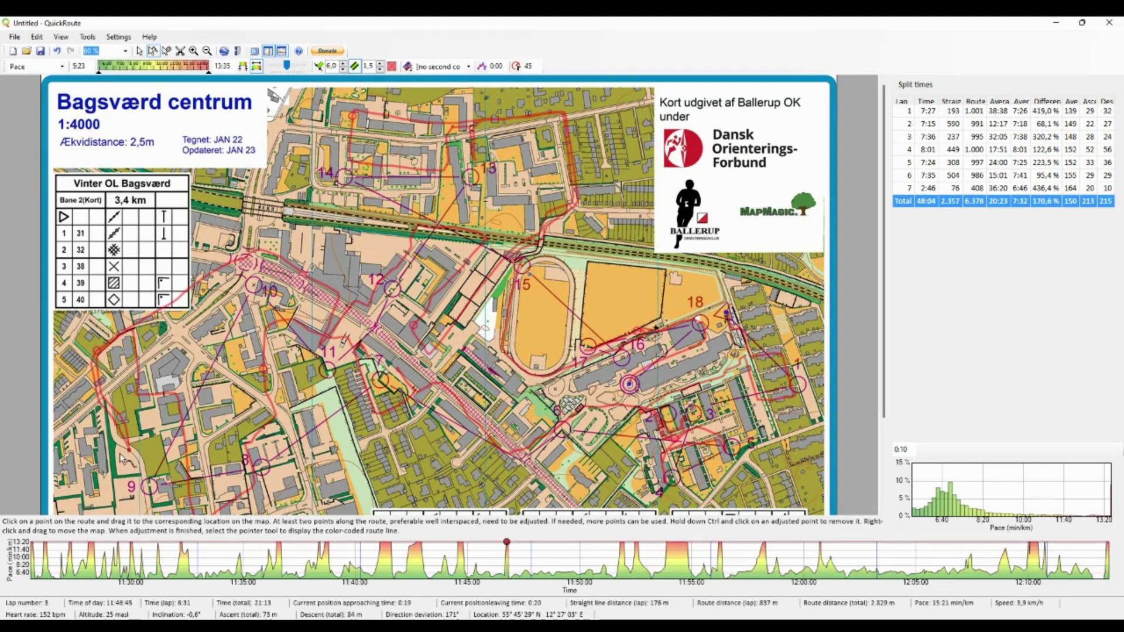
drag(120, 453, 148, 488)
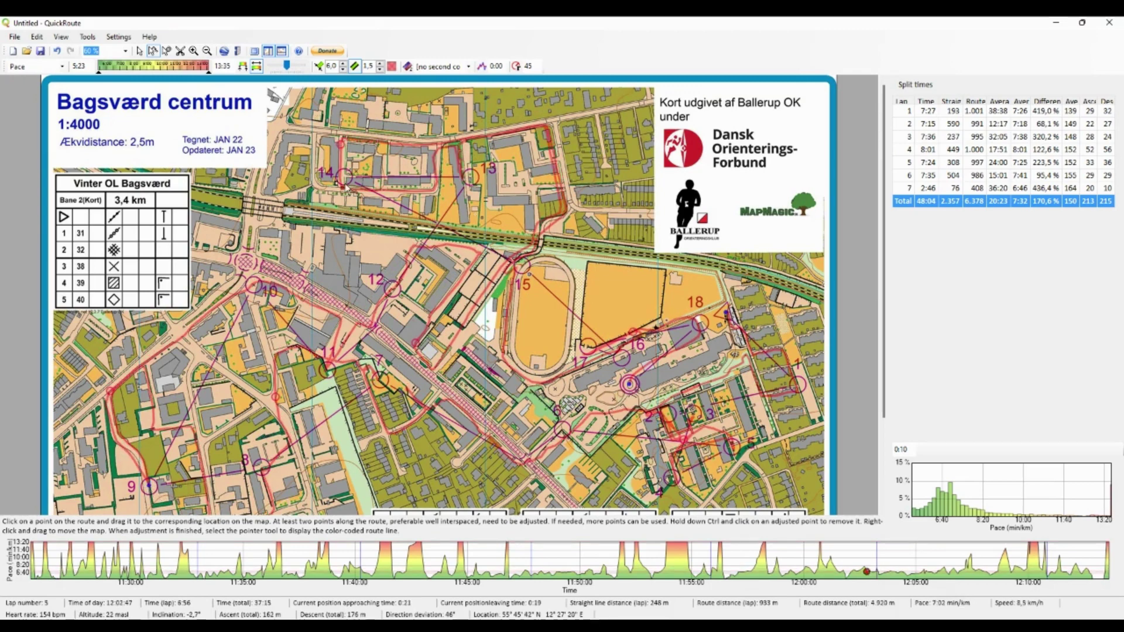
drag(345, 176, 346, 189)
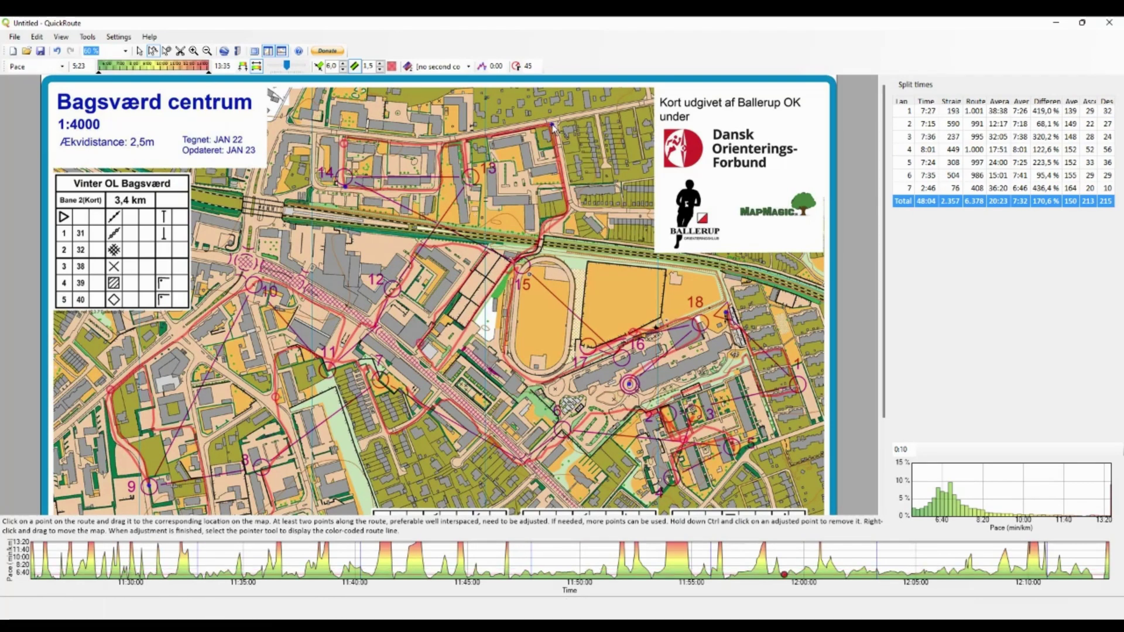
scroll(408, 316, down, 1)
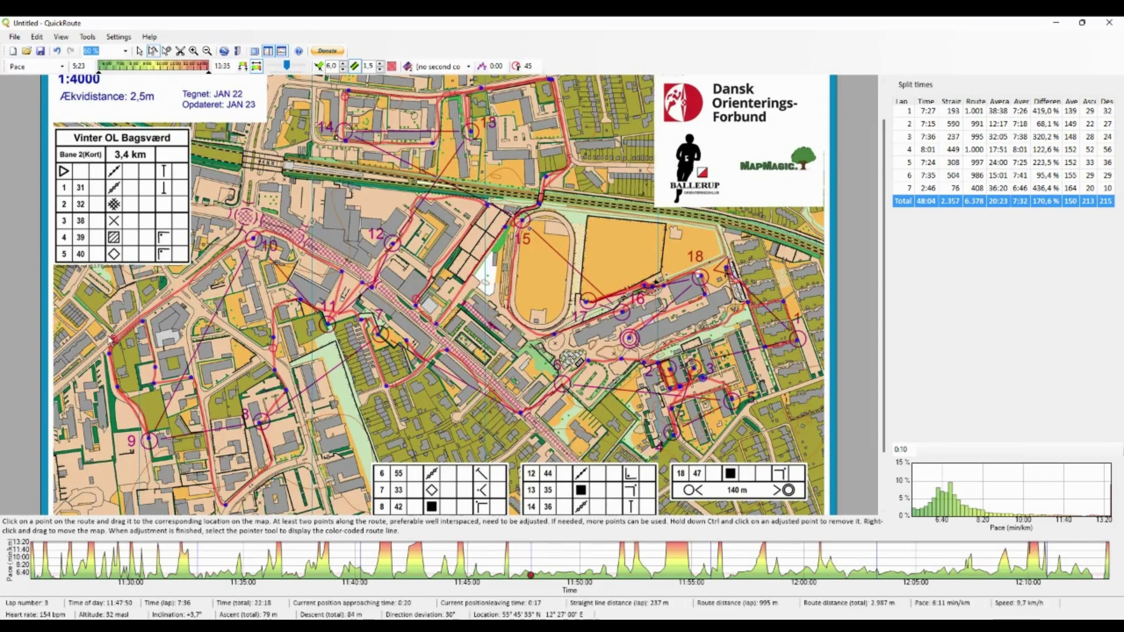
Remove all the existing split times from the route
click(166, 51)
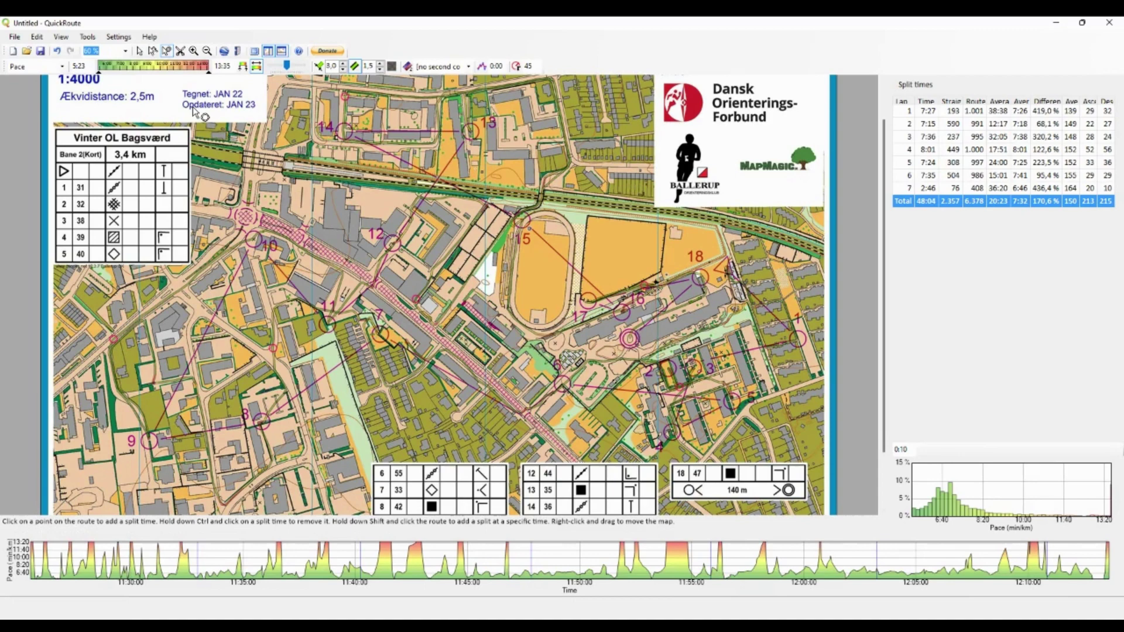
ctrl+click(114, 341)
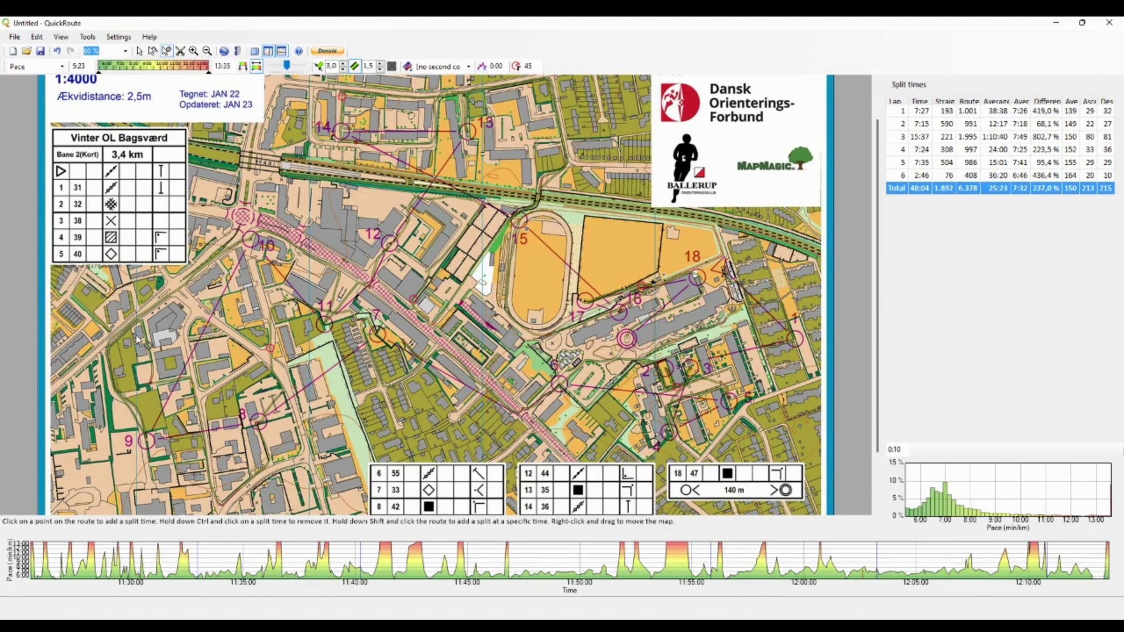
ctrl+click(342, 100)
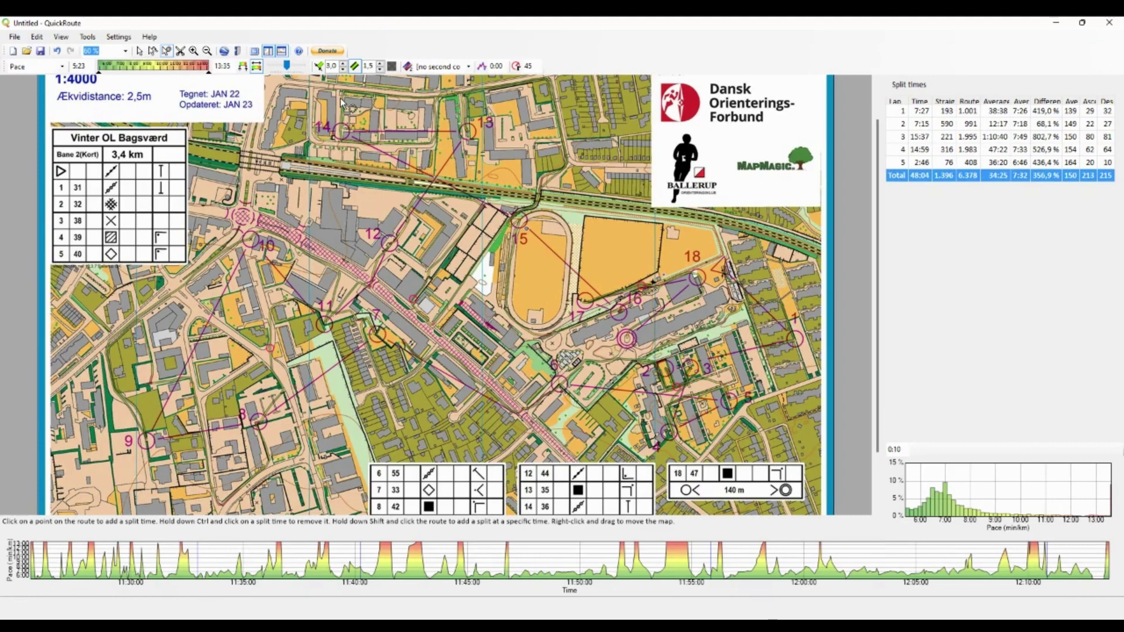
ctrl+click(248, 249)
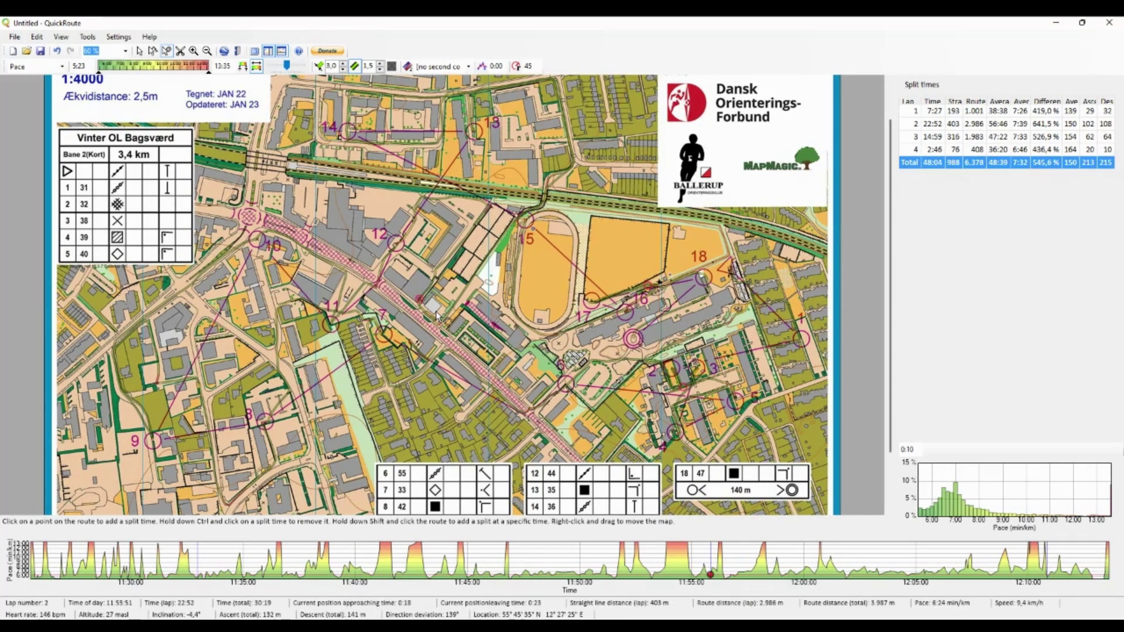
ctrl+click(436, 315)
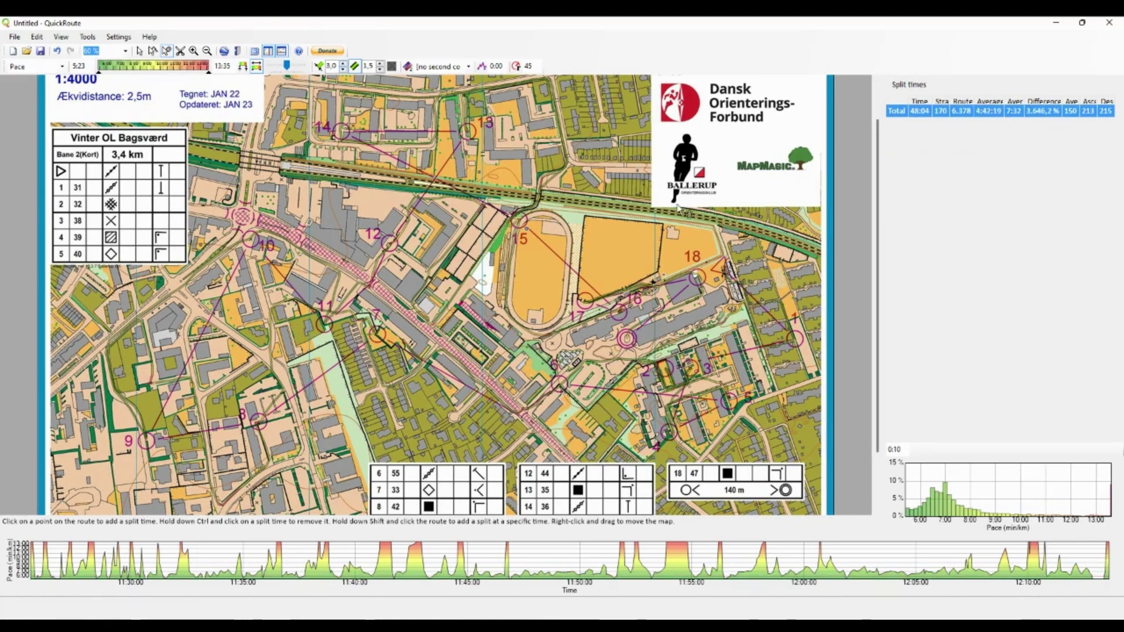
Add split times on the route at controls 1 through 6, in running order
click(167, 52)
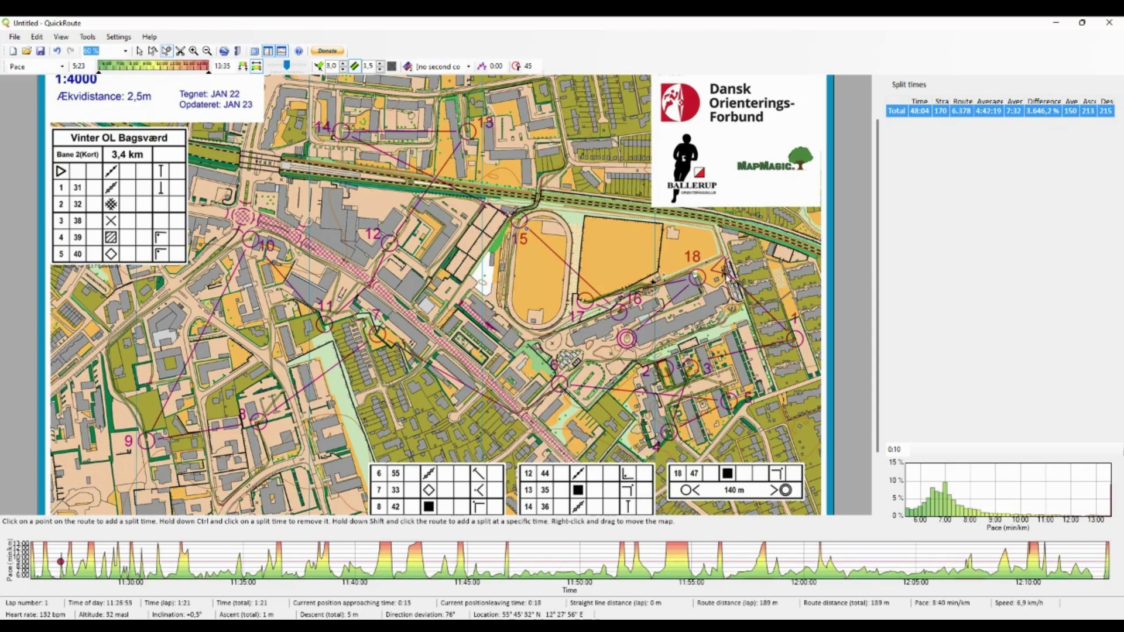
click(726, 276)
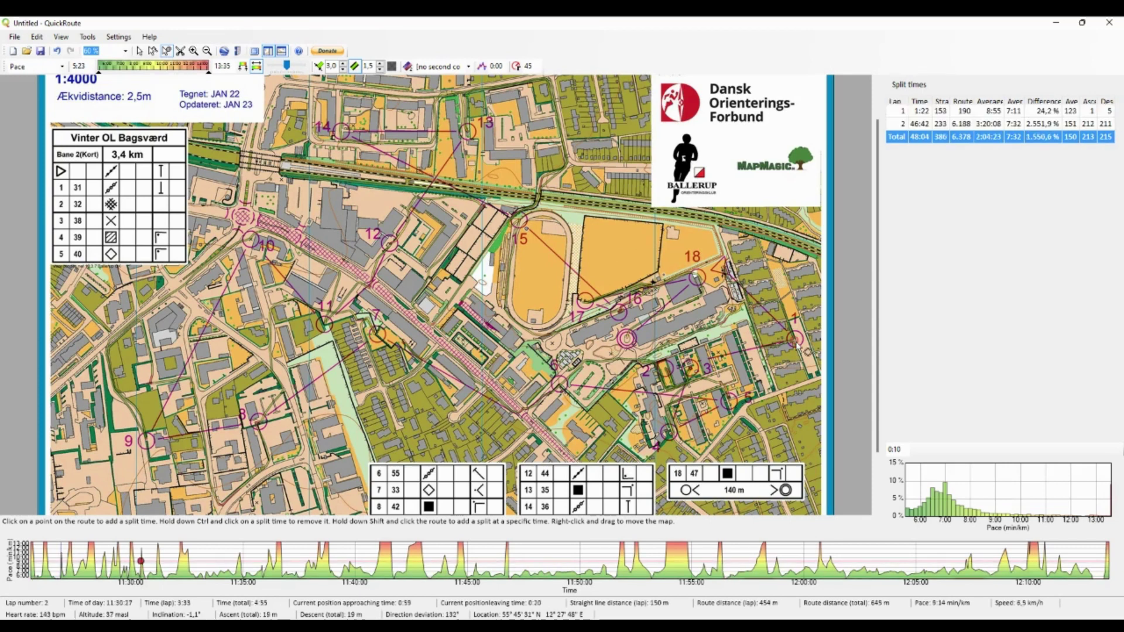
click(668, 373)
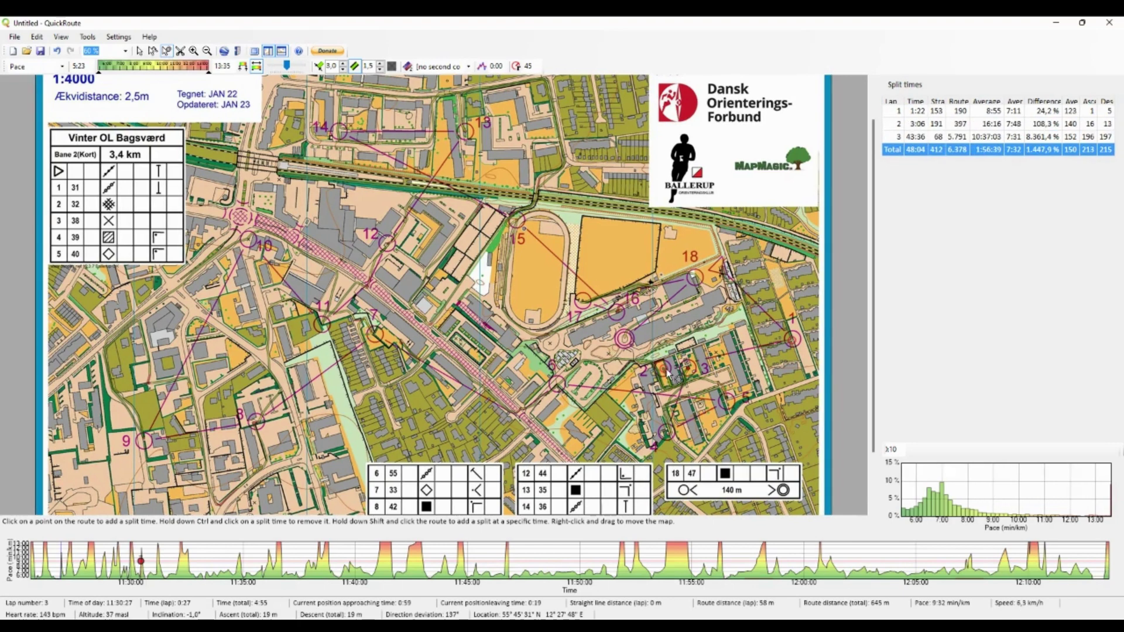
click(674, 437)
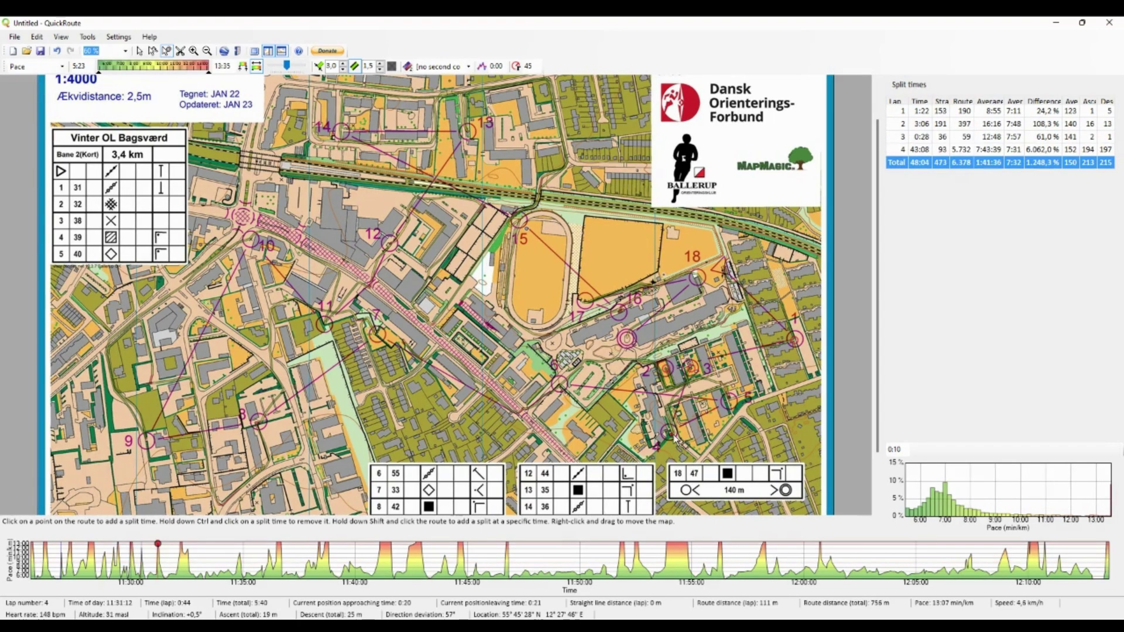
click(730, 403)
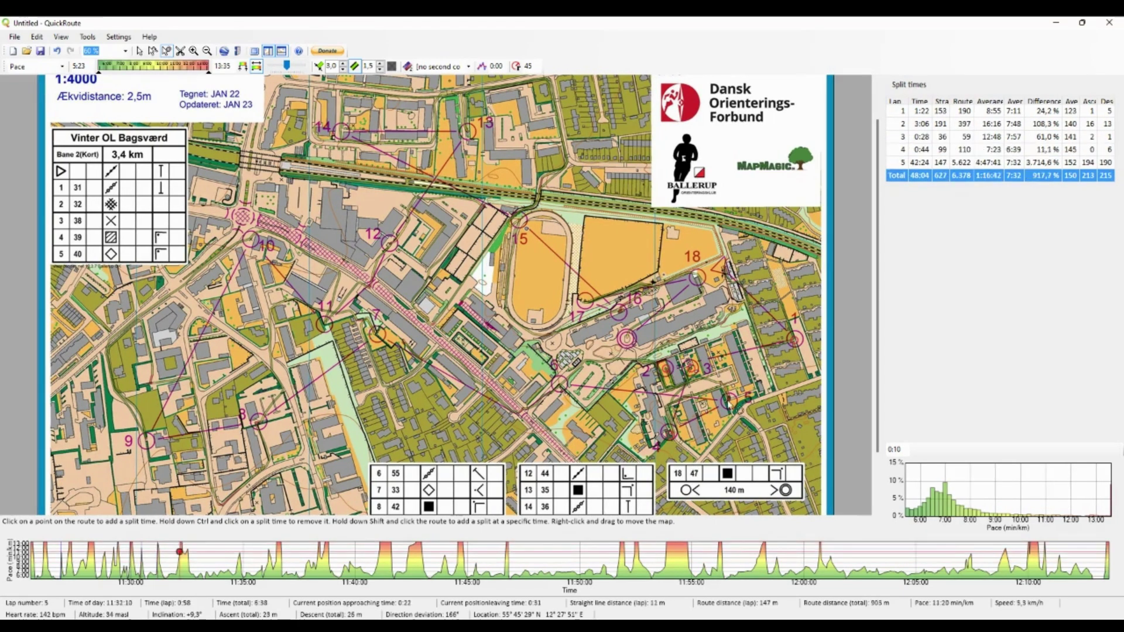
click(728, 403)
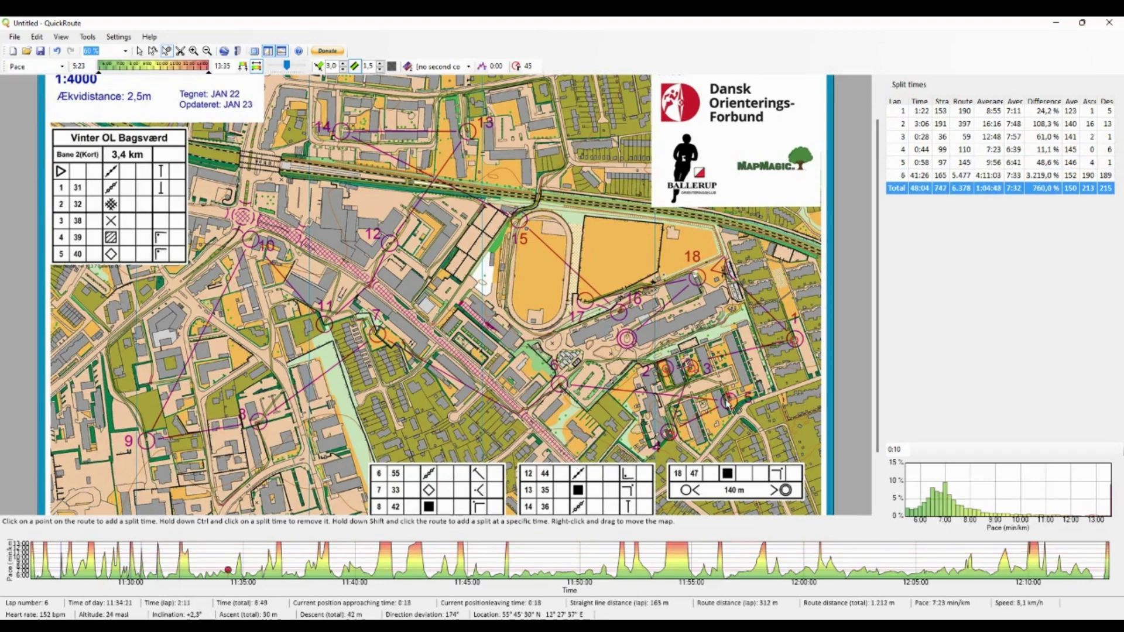
click(378, 351)
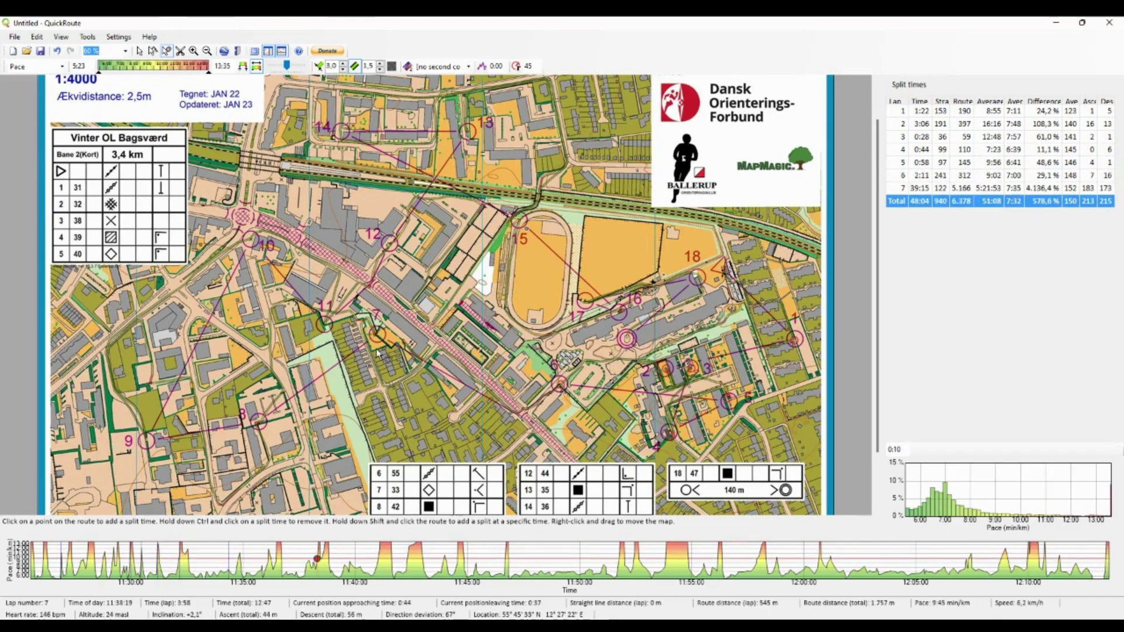
Add split times on the route at controls 7 through 12, in running order
click(378, 353)
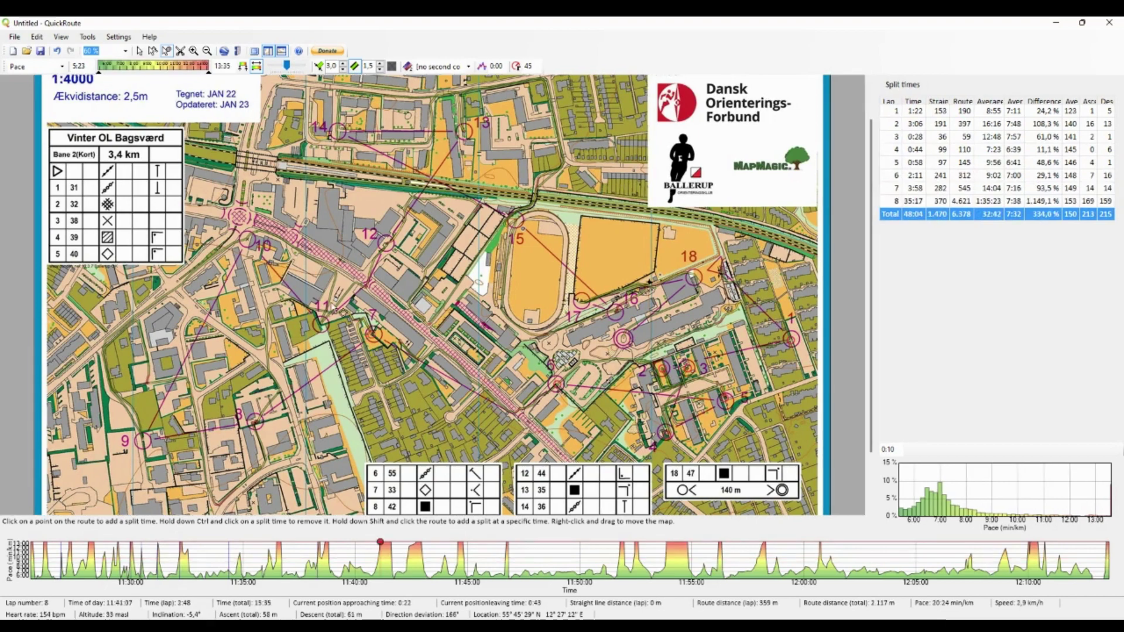
click(252, 426)
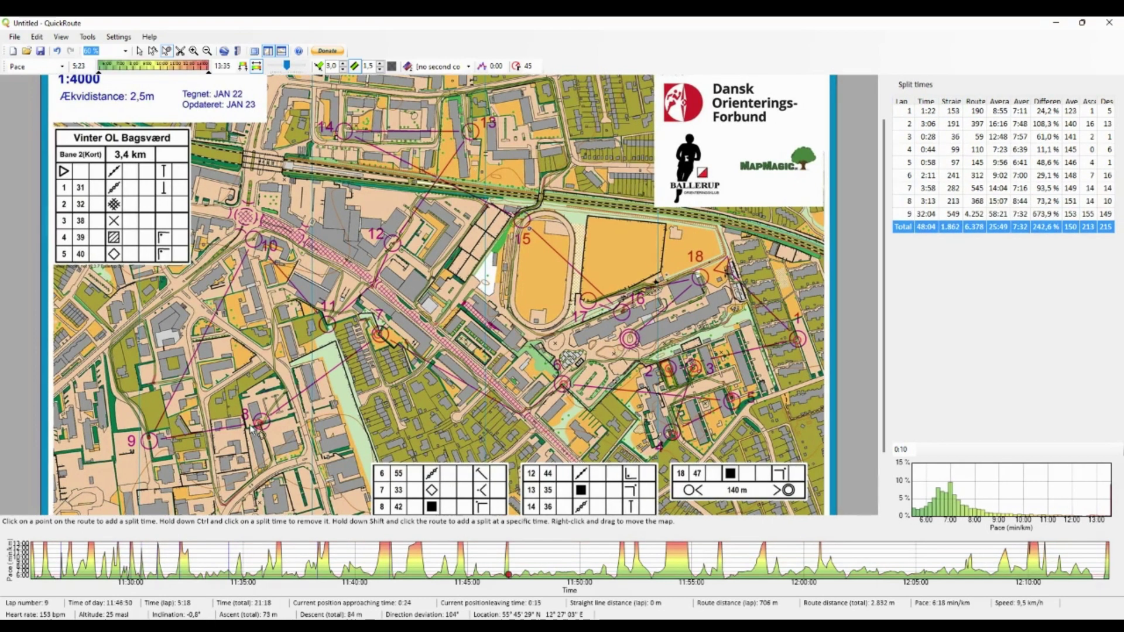
click(185, 406)
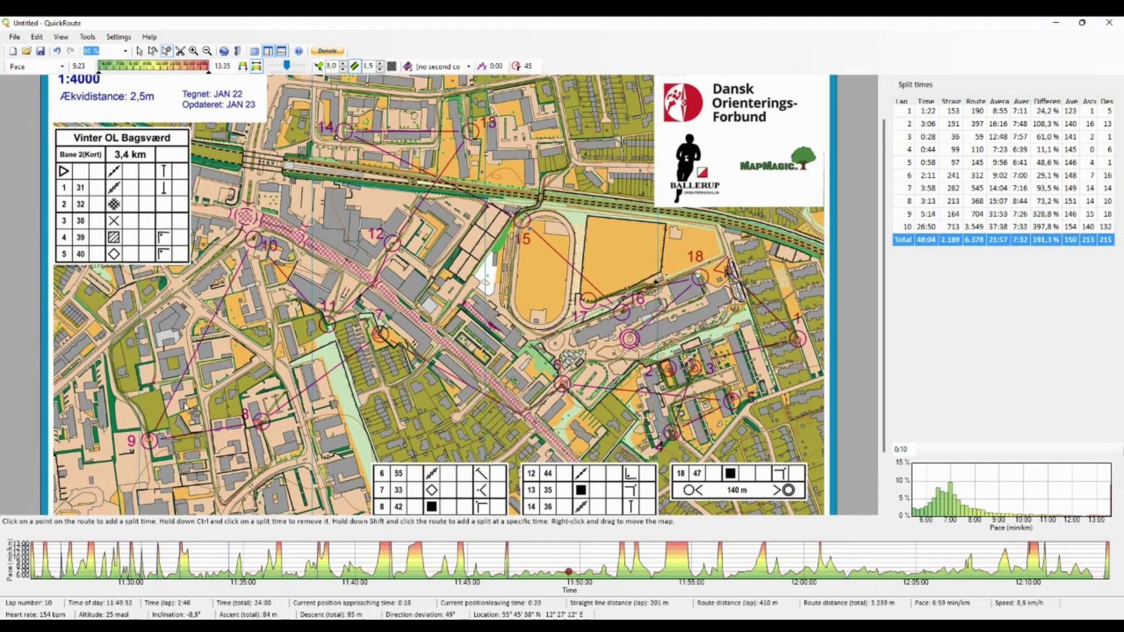
click(257, 243)
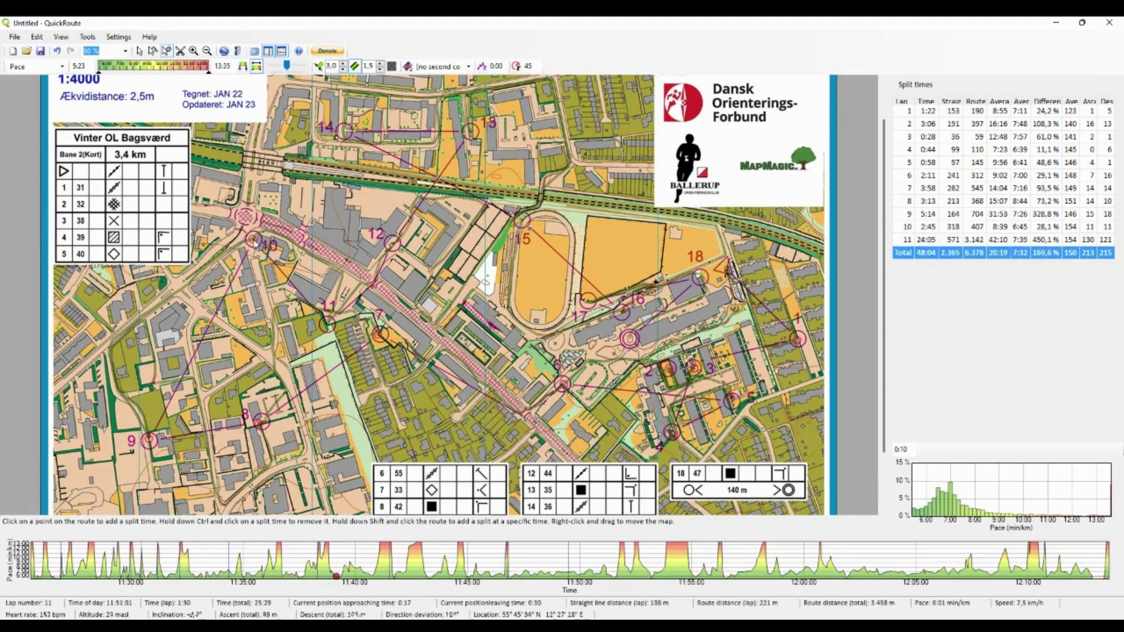
click(339, 318)
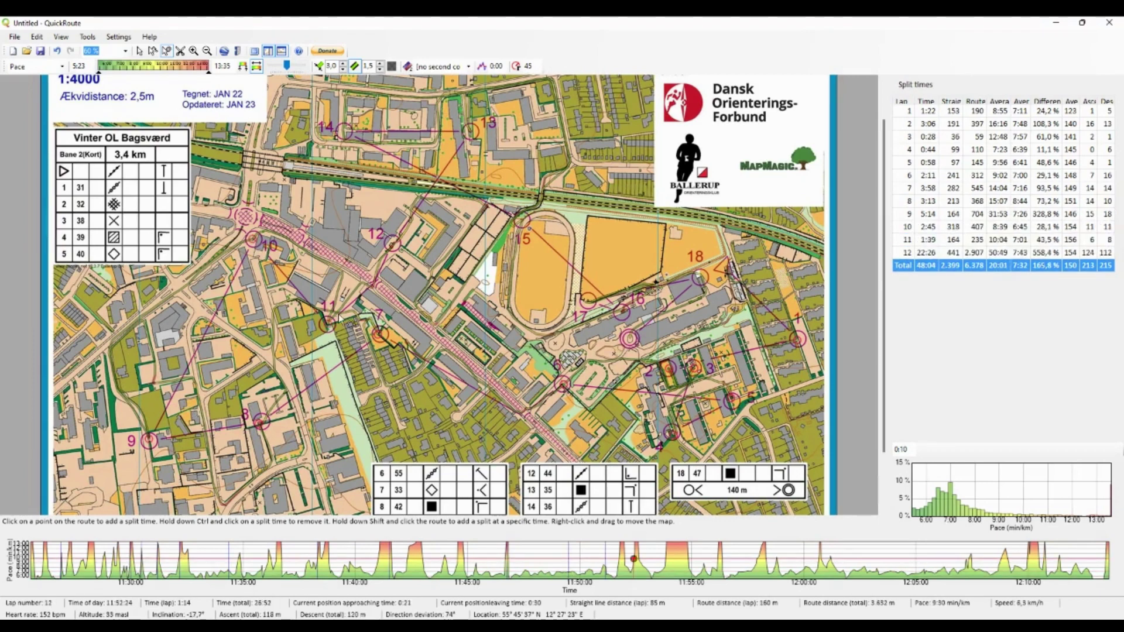
click(391, 242)
Add split times on the route at controls 13 through 18, in running order
click(476, 141)
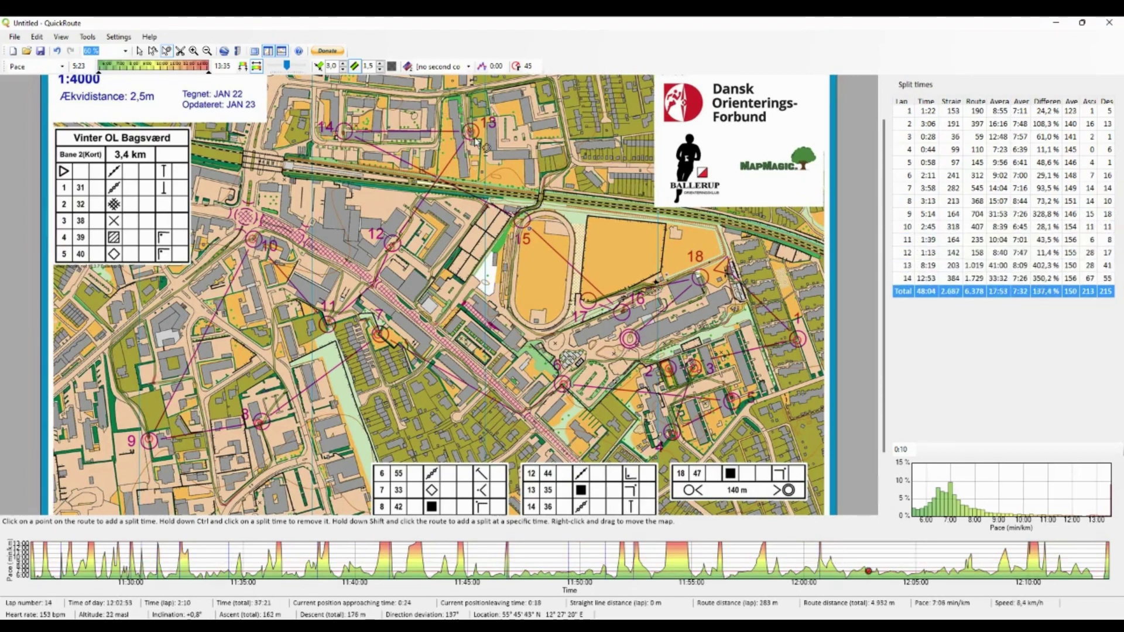
click(523, 223)
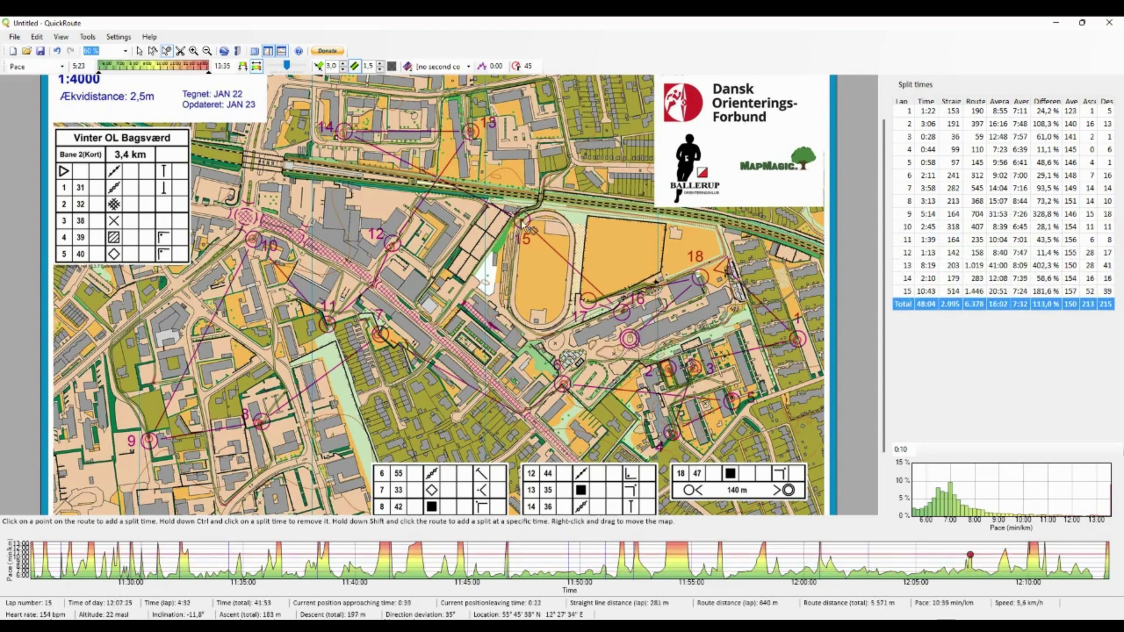
click(533, 232)
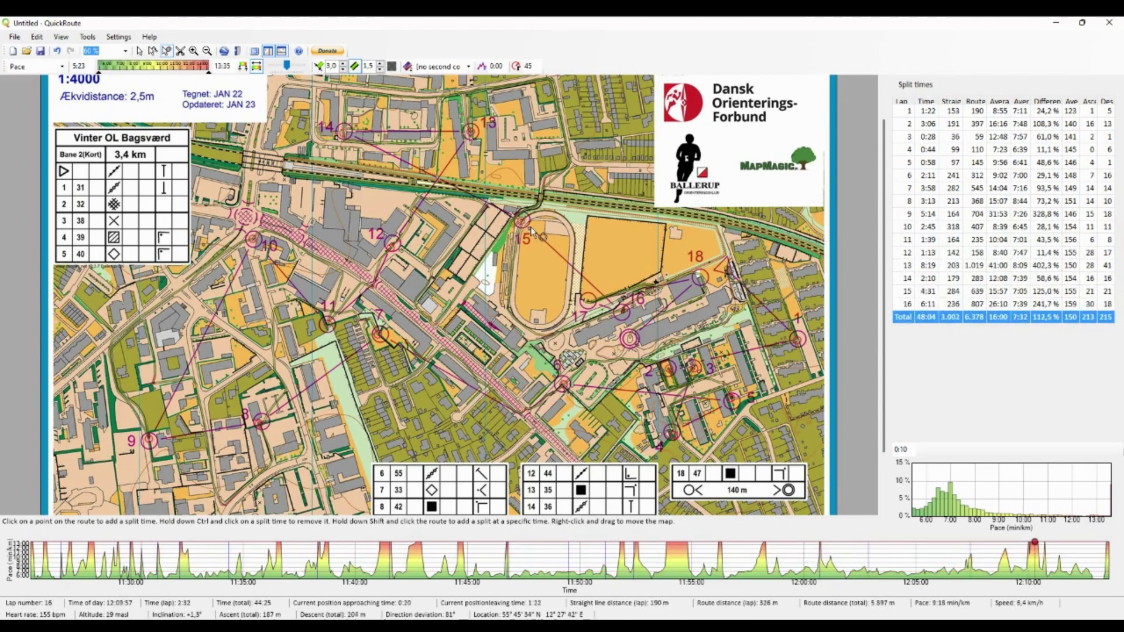
click(583, 301)
click(687, 291)
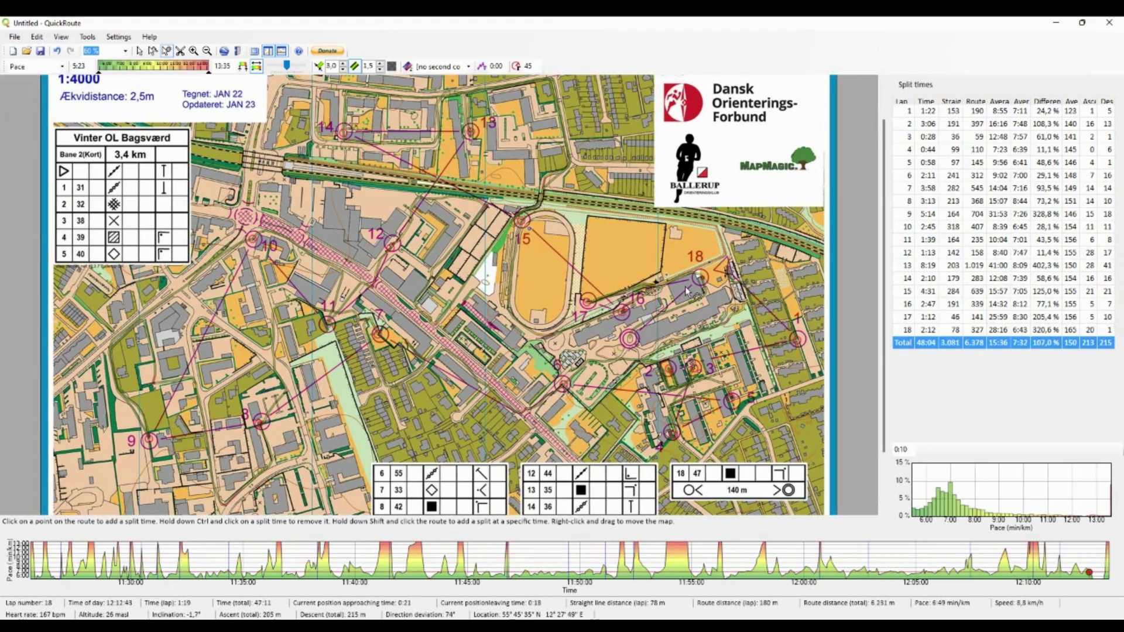
click(703, 282)
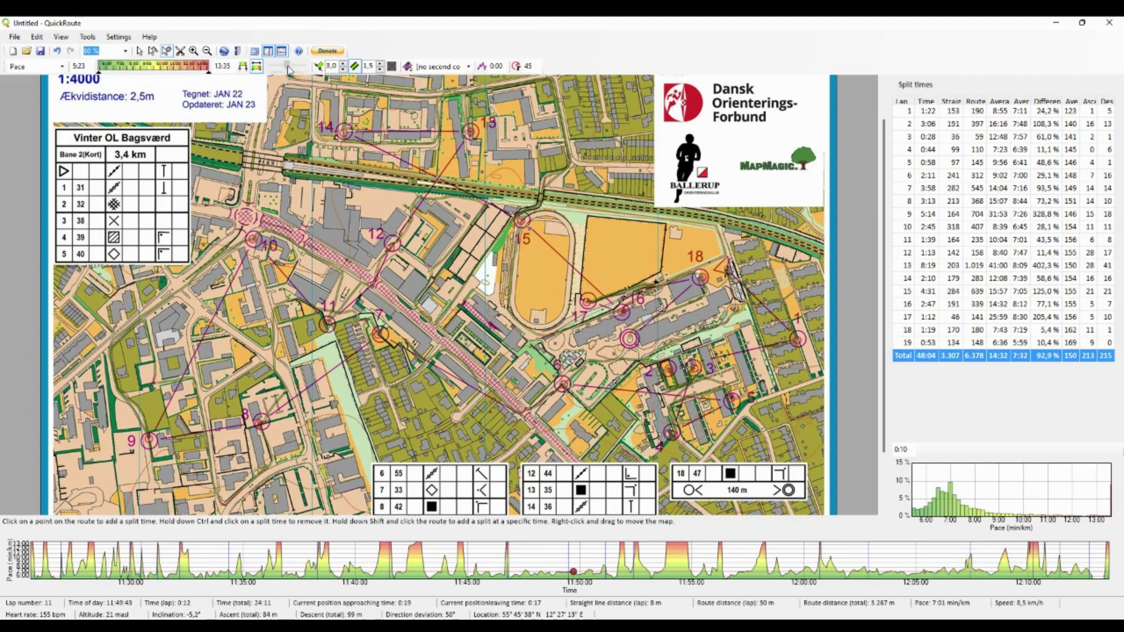
Reduce the route line's opacity to the minimum so the map shows through
drag(289, 69, 269, 69)
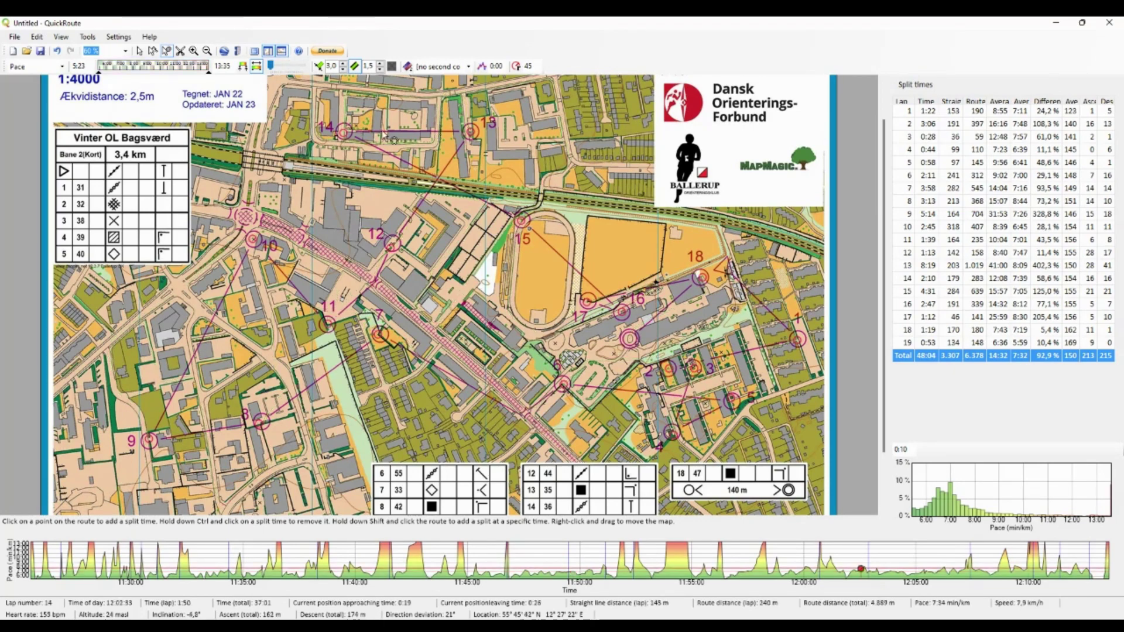
Export the map as a JPEG image named Vinter_OL_Bagsværd_Bane_2_quickroute.jpg in the Bagsværd_video folder
click(17, 38)
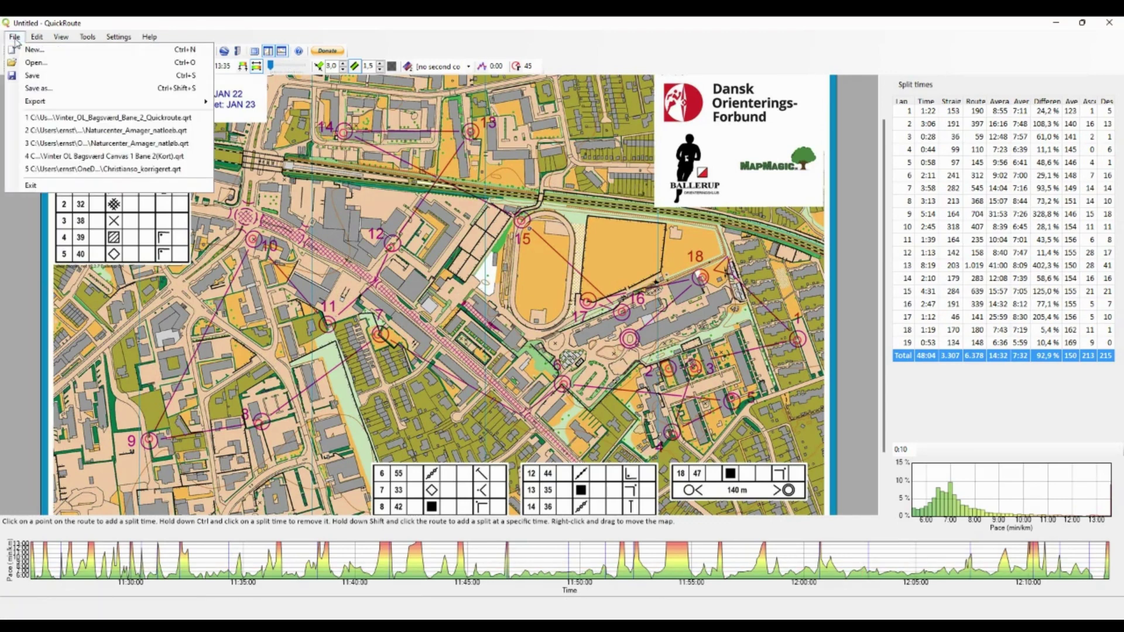
mouse_move(50, 103)
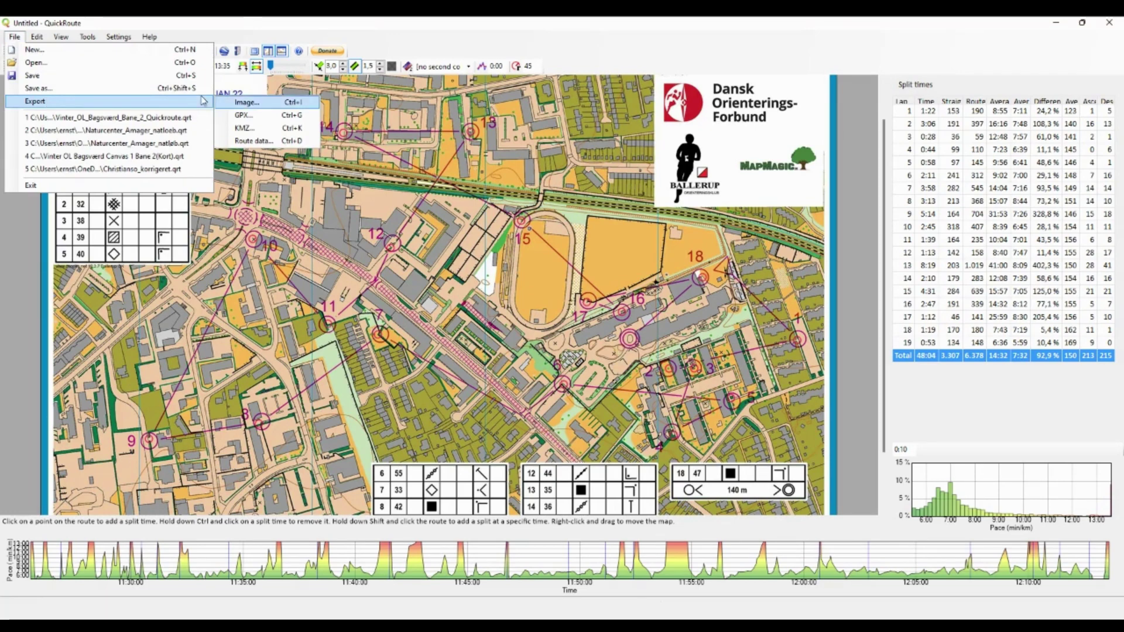
click(246, 102)
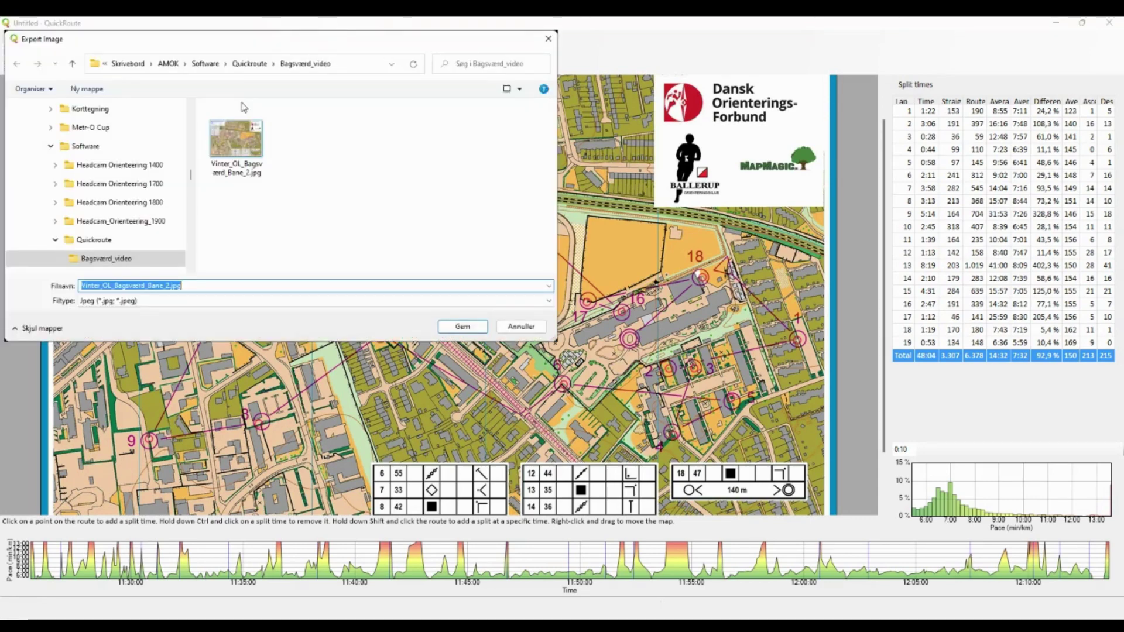
click(213, 287)
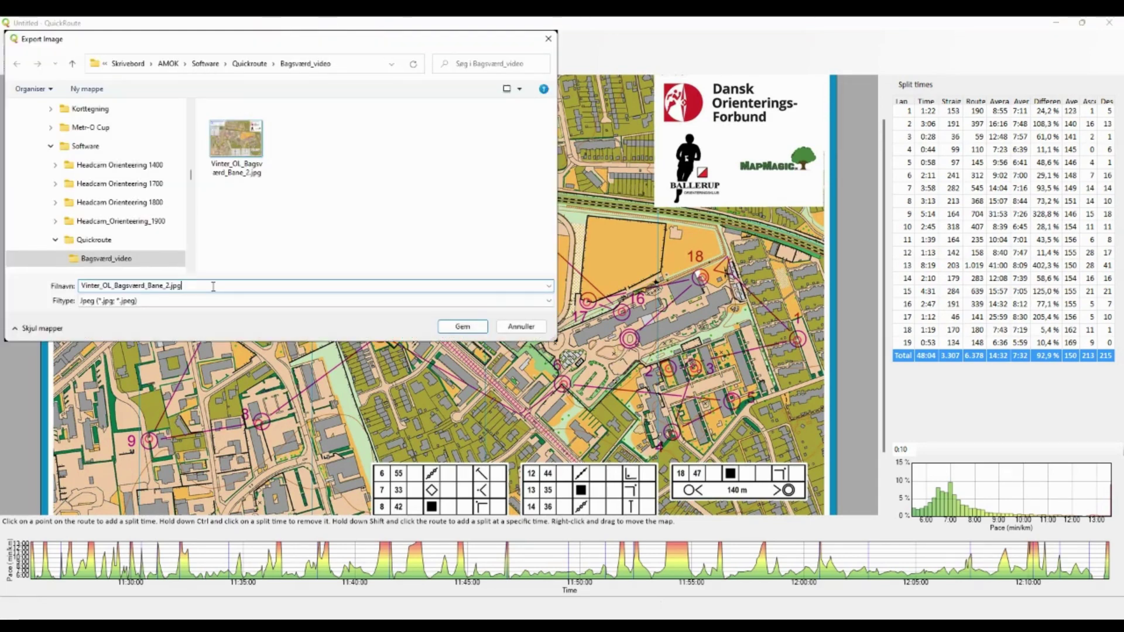
key(Left)
key(Left)
key(Left)
key(Left)
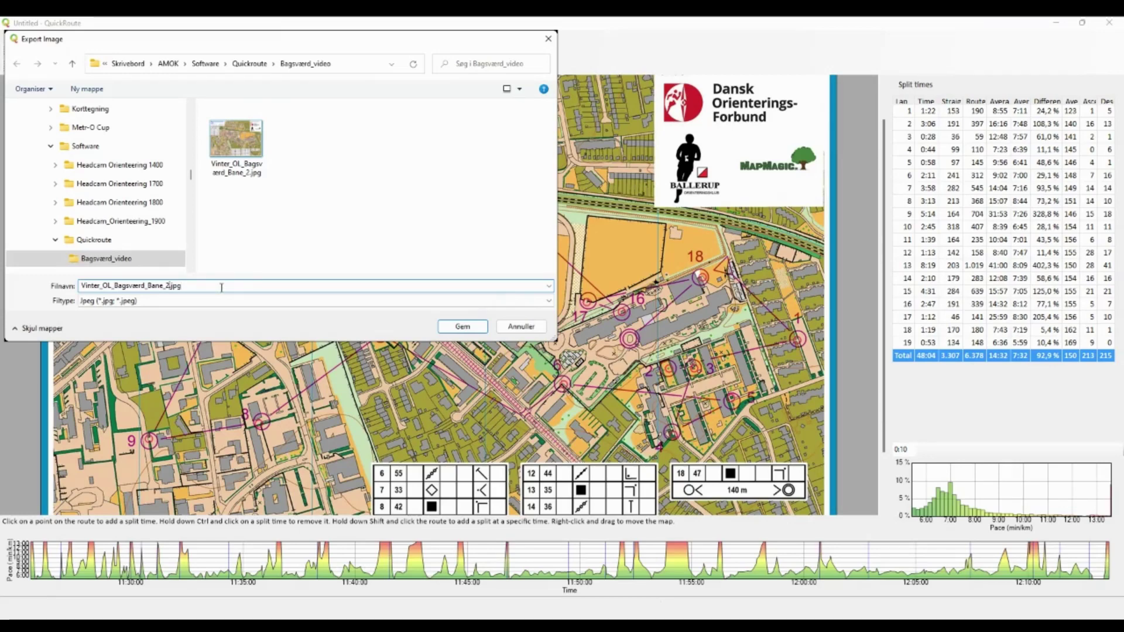
text(_quick)
text(route)
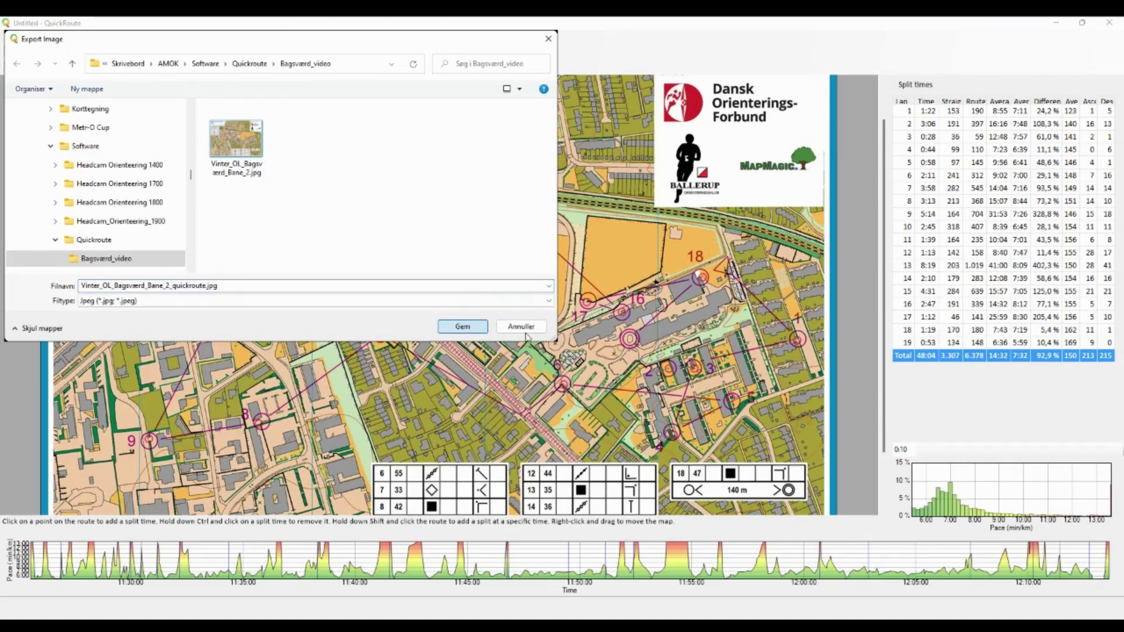
key(Return)
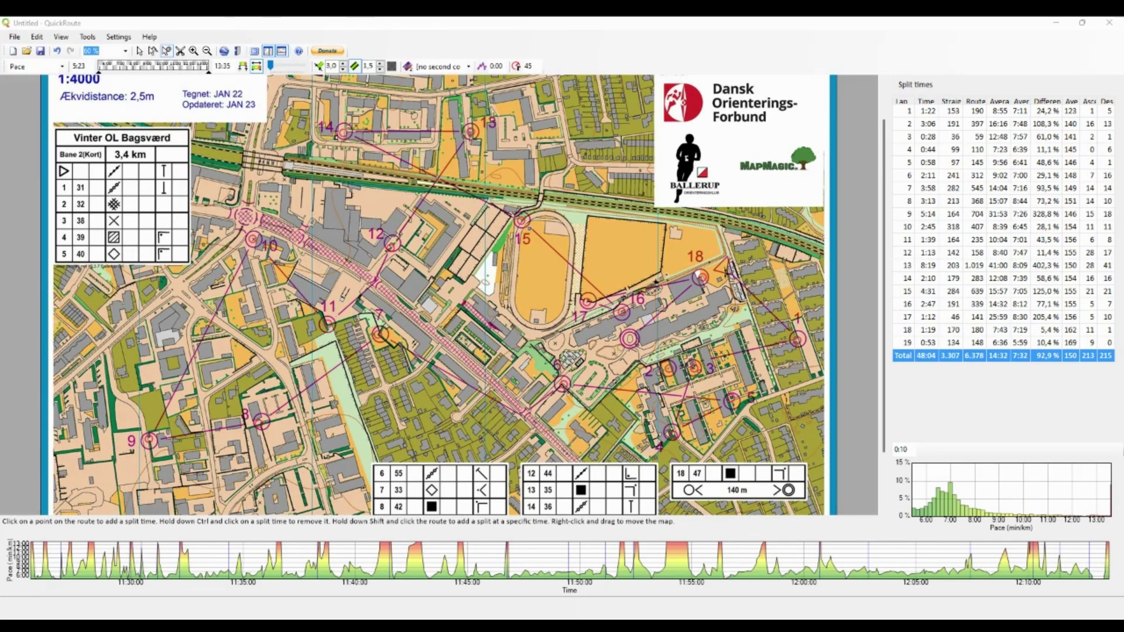
Export the route to a GPX file named Vinter_OL_Bagsværd_Bane_2_Quickroute.gpx in the Bagsværd_video folder
click(14, 37)
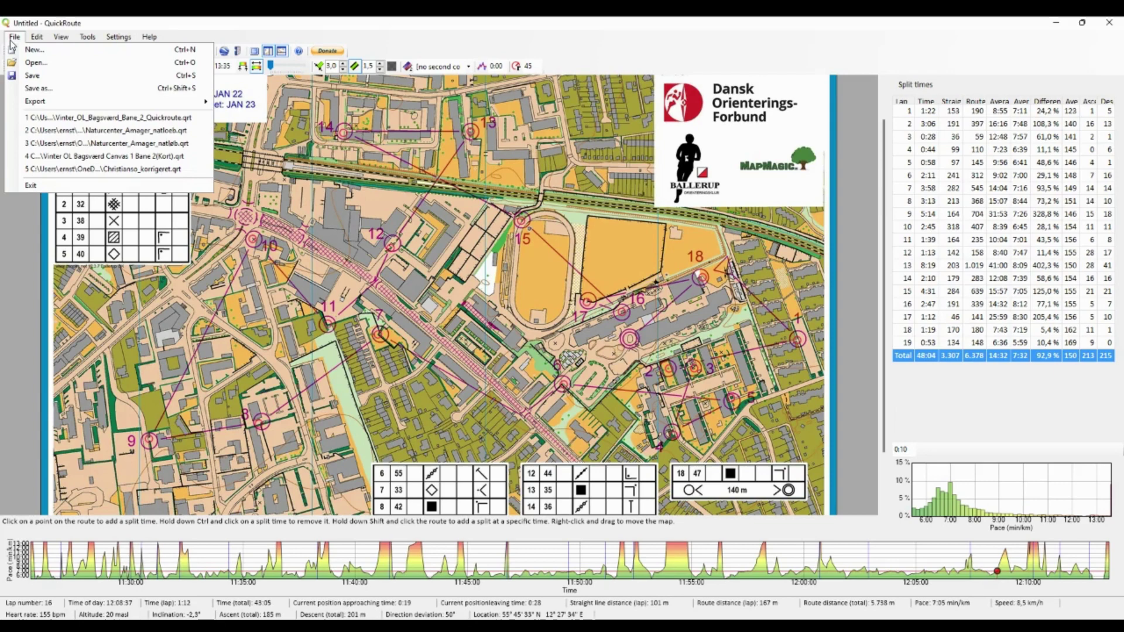
mouse_move(35, 101)
click(246, 127)
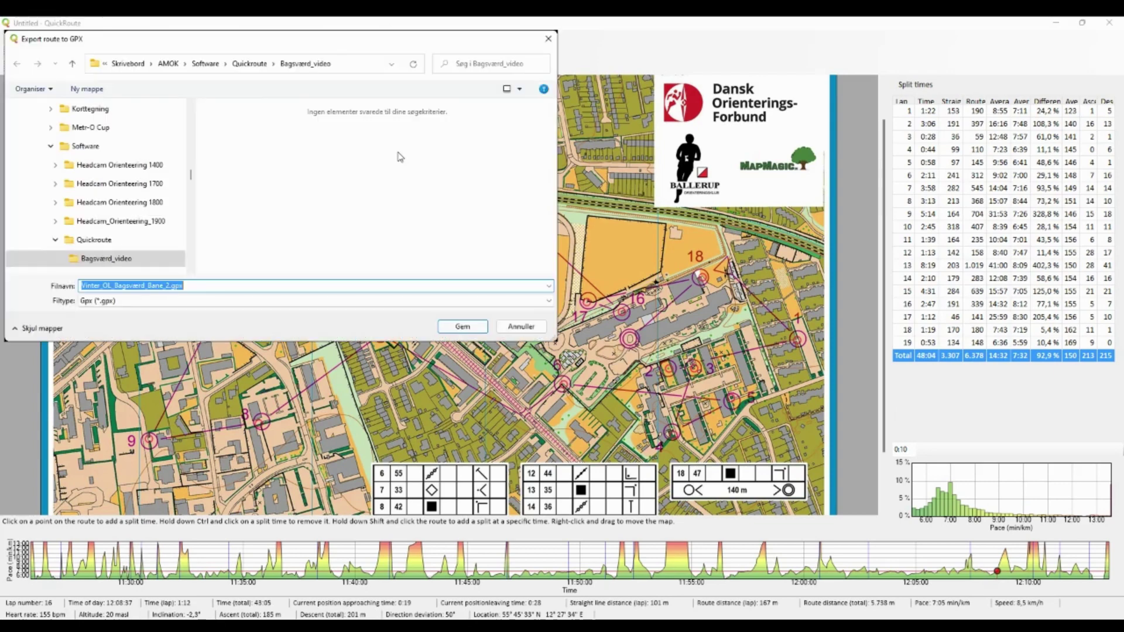
click(339, 285)
key(Left)
key(Left)
key(Left)
key(Left)
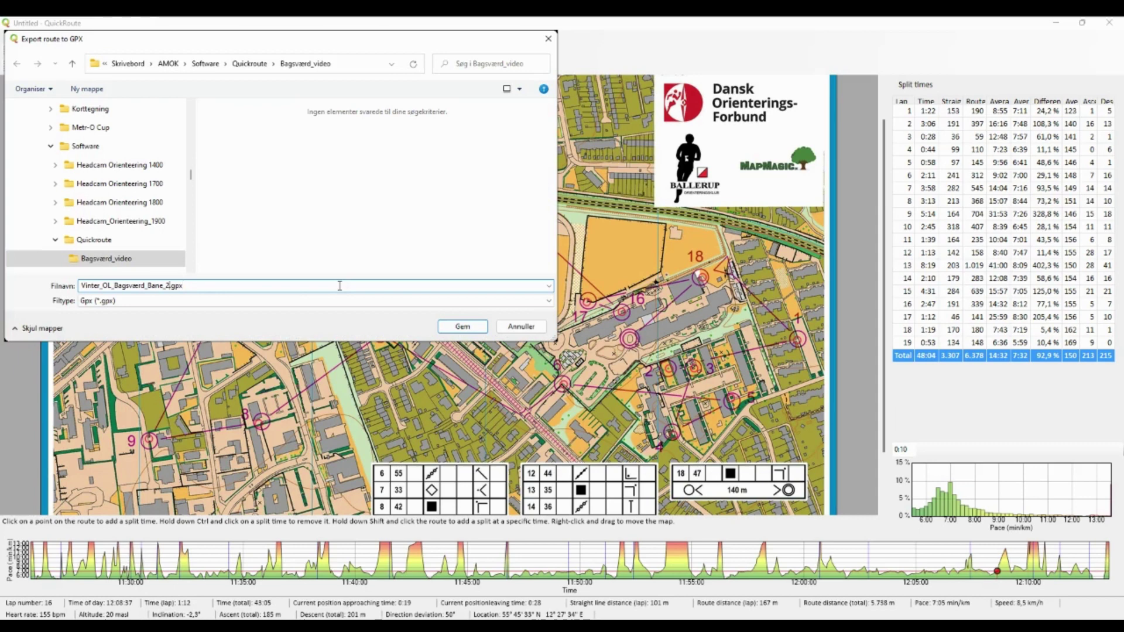
text(_O)
text(uic)
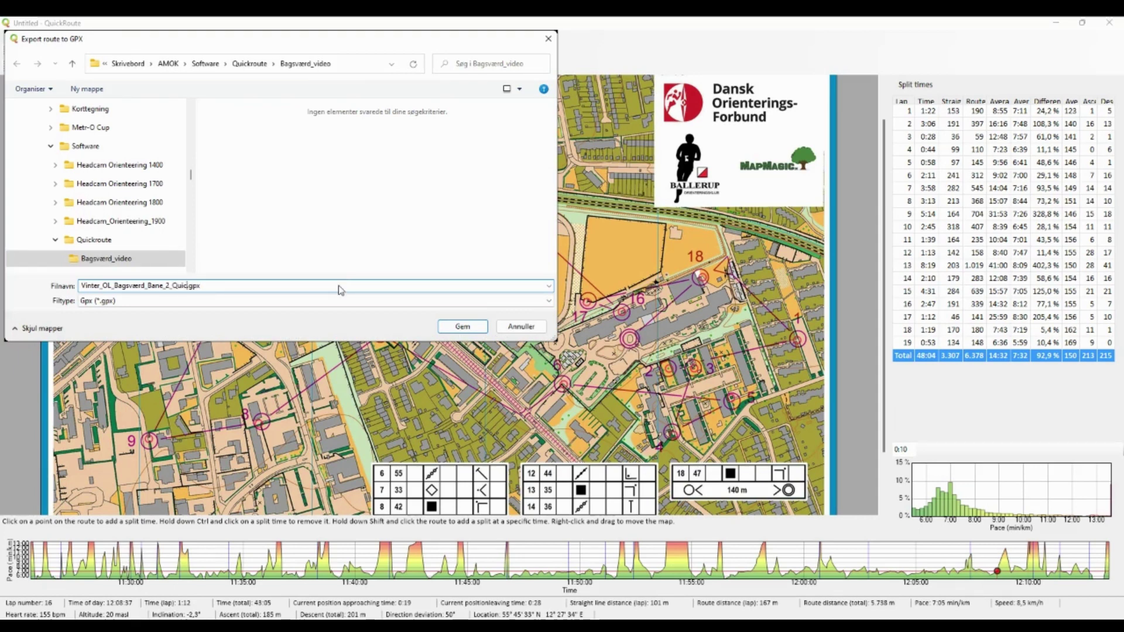
text(kroute)
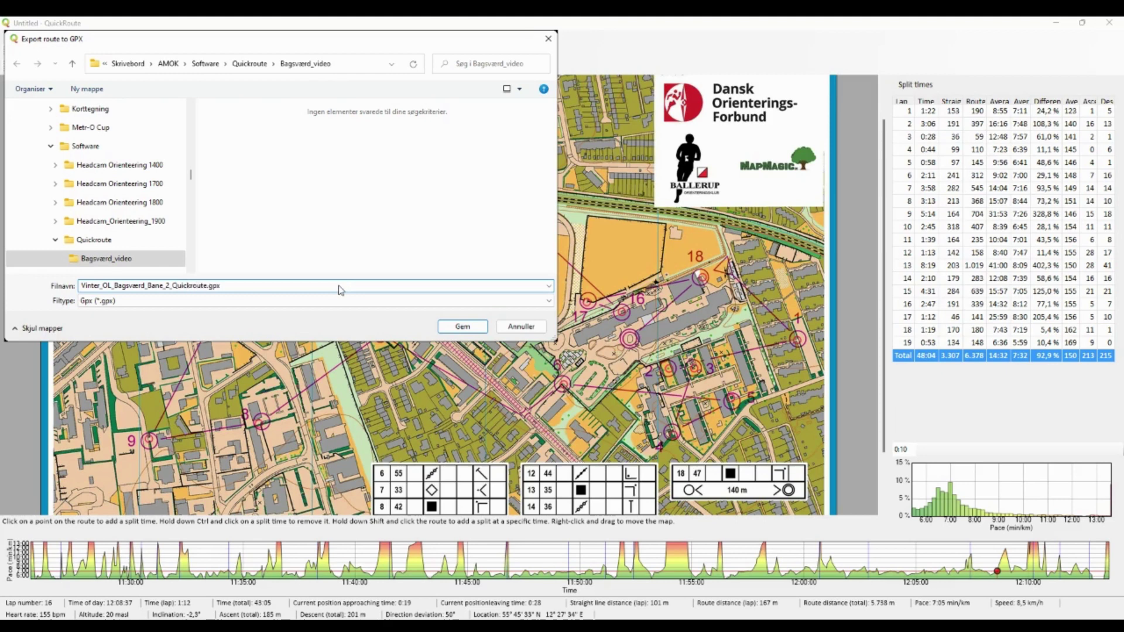
key(Return)
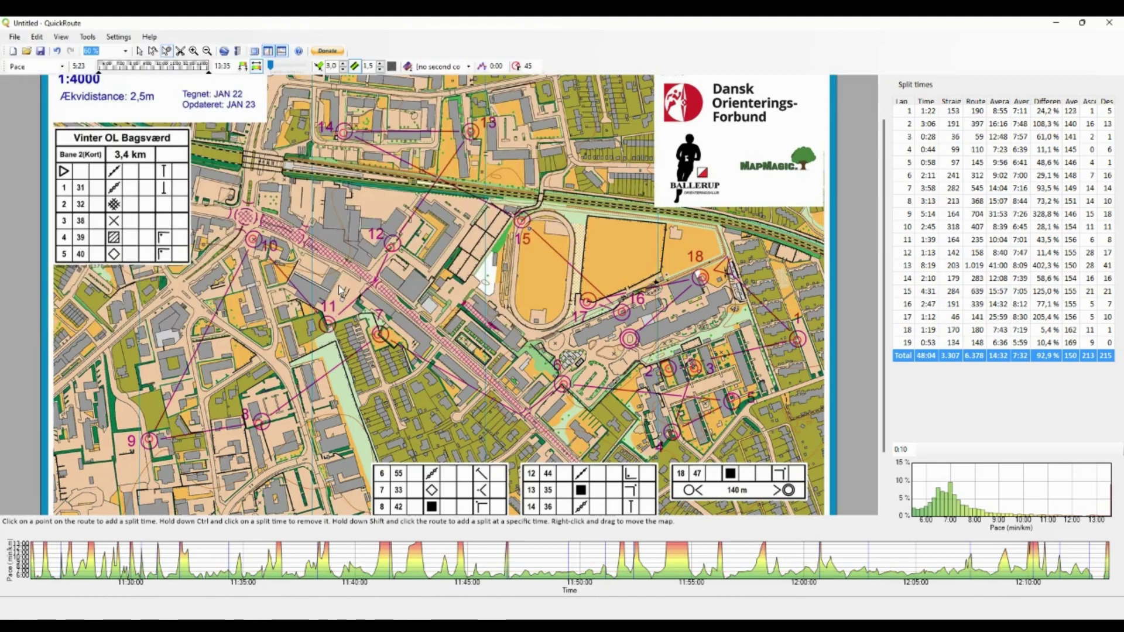
Export the route data to an XML file named Vinter_OL_Bagsværd_Bane_2_quickroute.xml in the Bagsværd_video folder
click(15, 36)
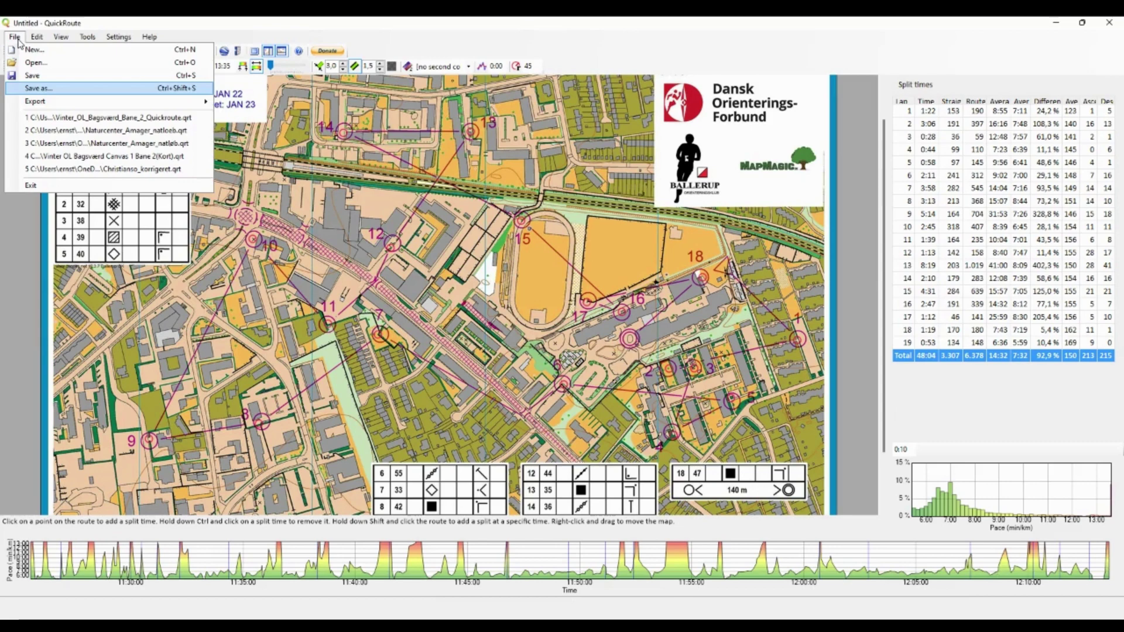
mouse_move(35, 101)
click(247, 141)
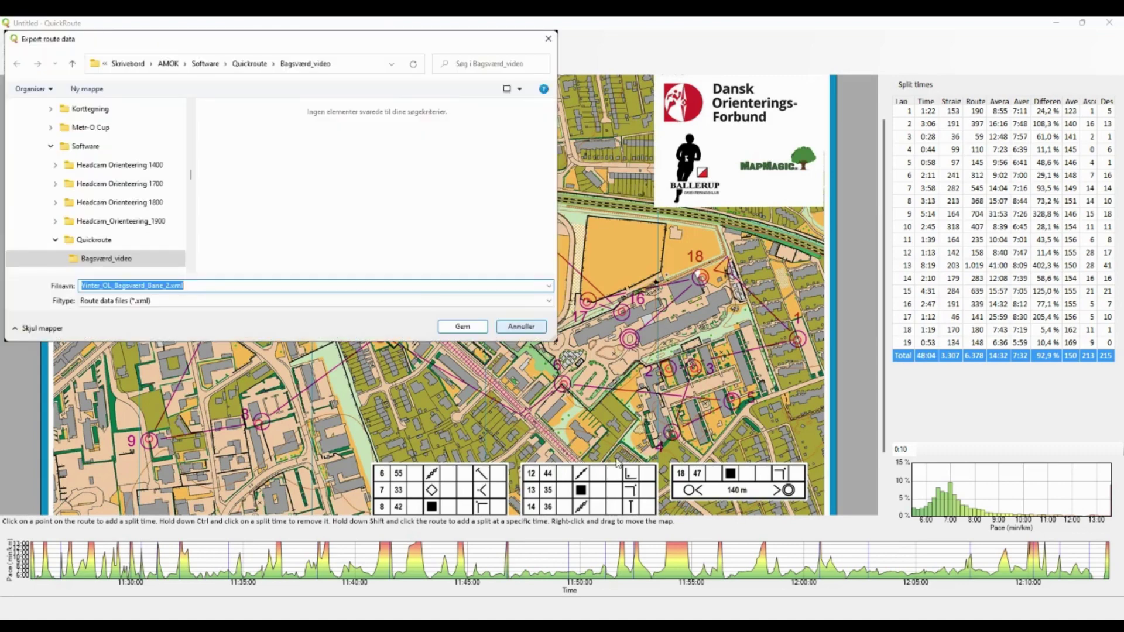
click(172, 285)
text(_)
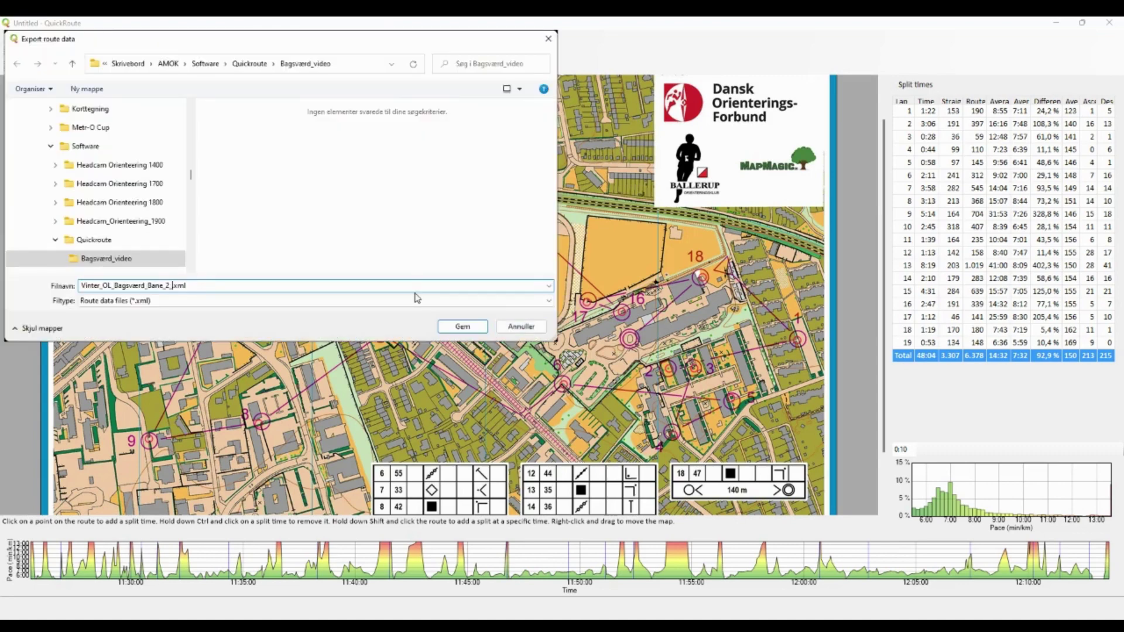
text(quickroute)
key(Return)
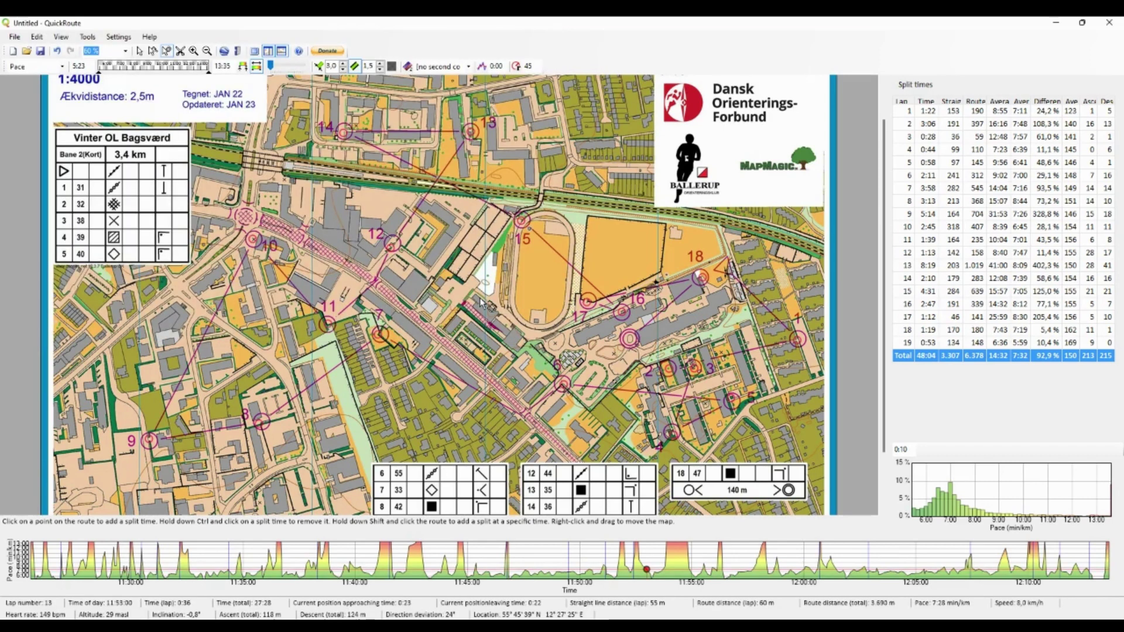